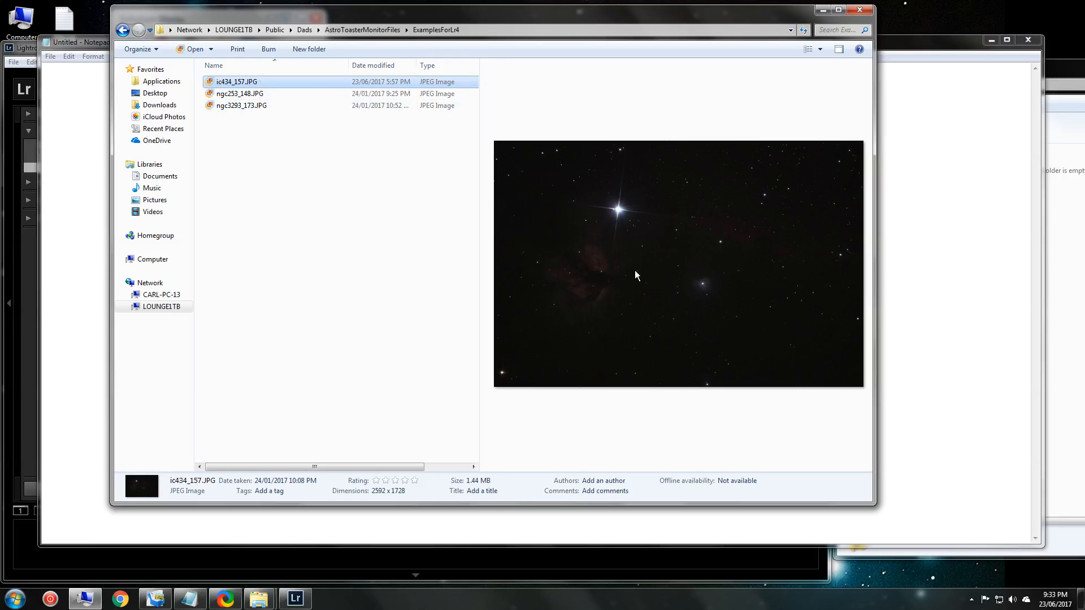
{"action": "left_click", "coordinate": [755, 247]}
{"action": "left_click", "coordinate": [1055, 69]}
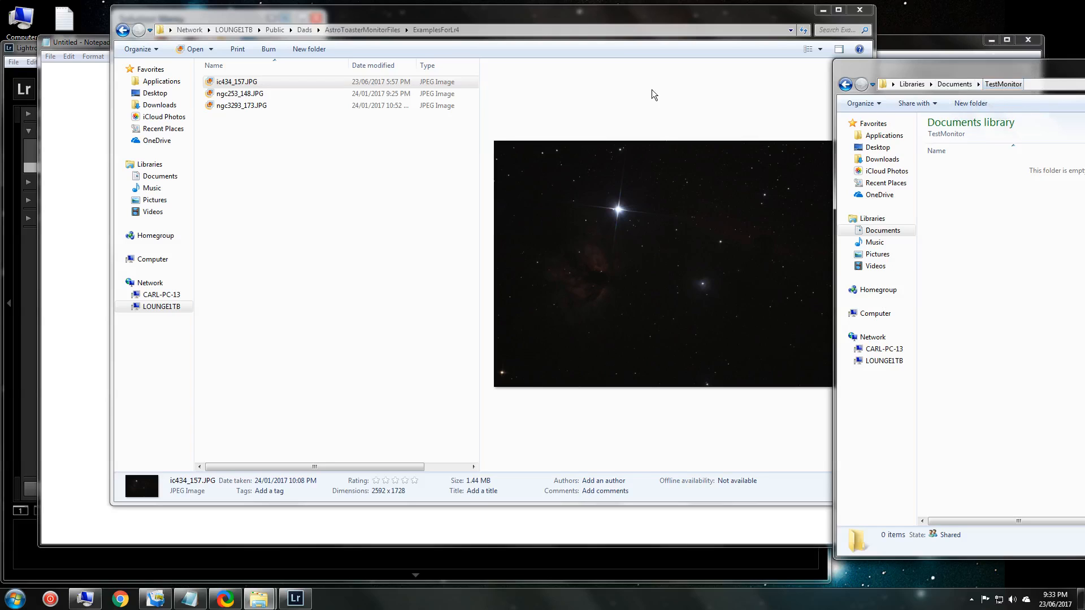
{"action": "left_click", "coordinate": [31, 52]}
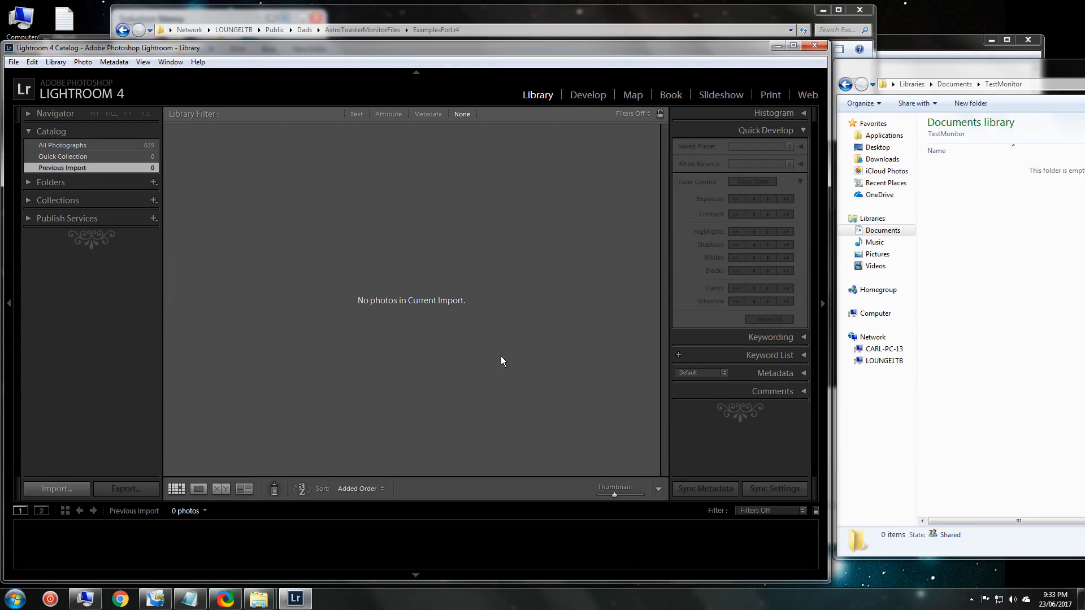
Copy ic434_157.JPG from the ExamplesForLr4 folder into the TestMonitor folder.
{"action": "left_click", "coordinate": [384, 19]}
{"action": "right_click", "coordinate": [246, 84]}
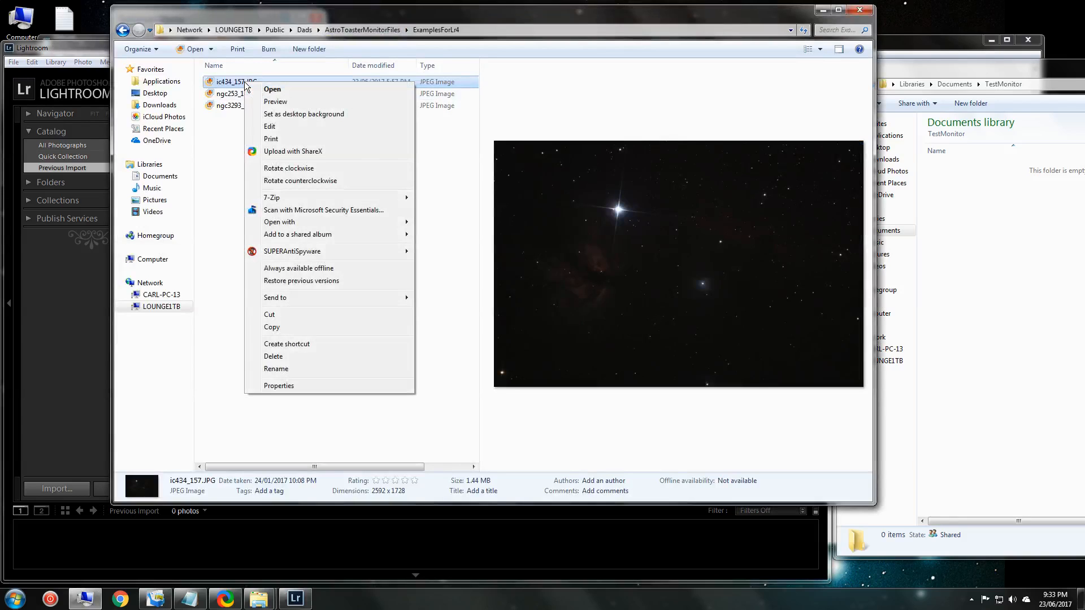
{"action": "left_click", "coordinate": [286, 327]}
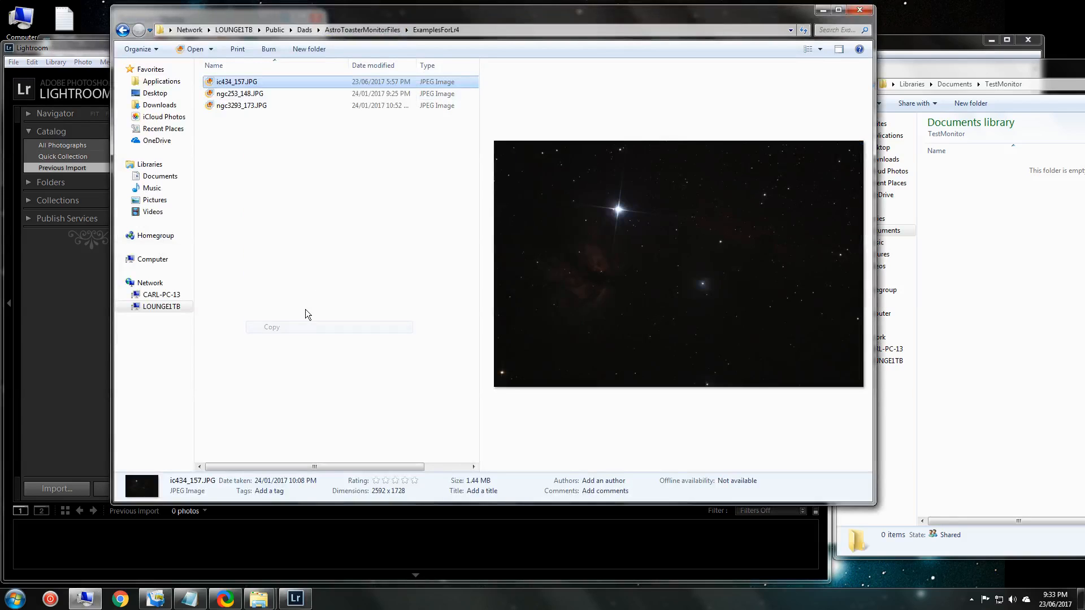
{"action": "left_click", "coordinate": [76, 49]}
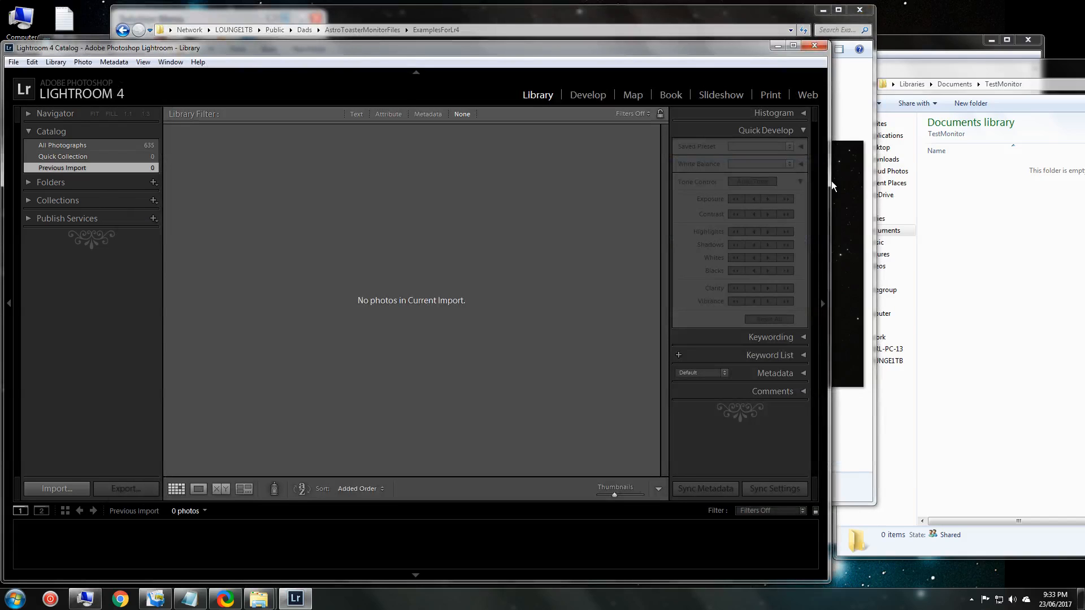
{"action": "left_click", "coordinate": [949, 67]}
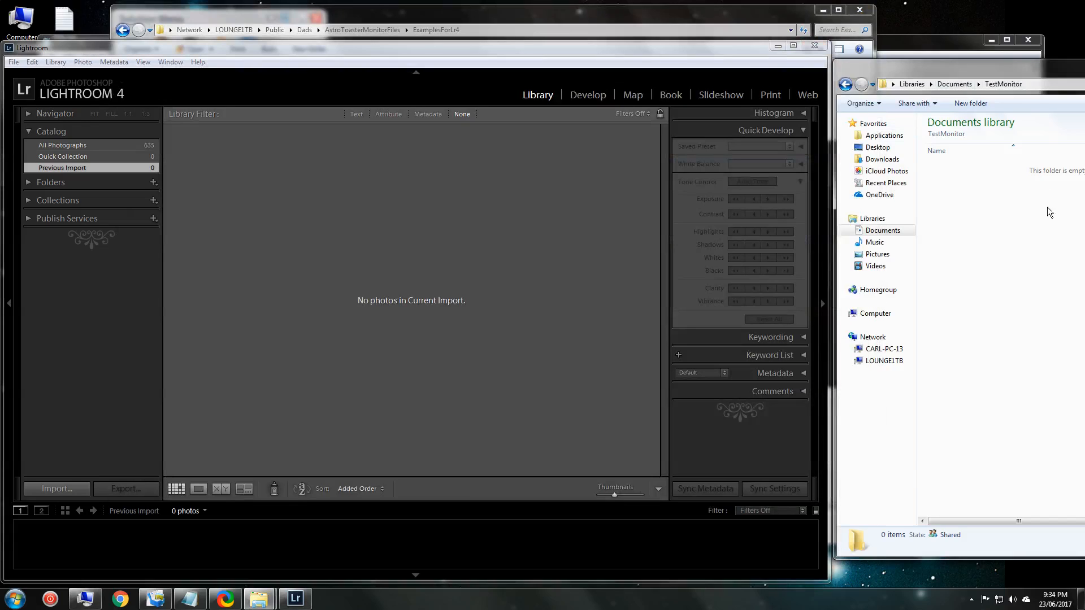
{"action": "right_click", "coordinate": [956, 196]}
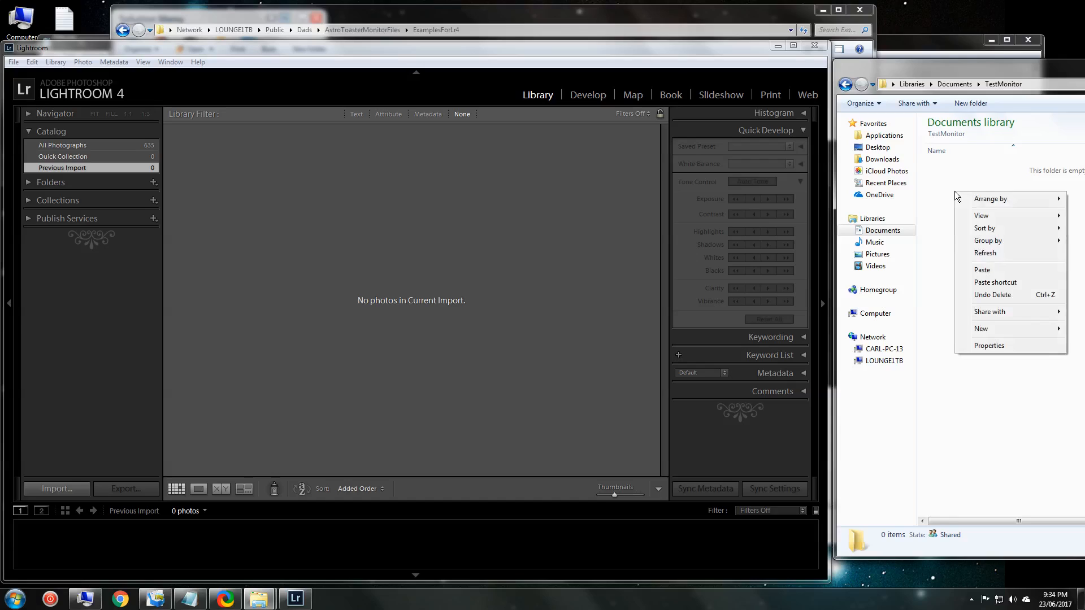
{"action": "left_click", "coordinate": [982, 270]}
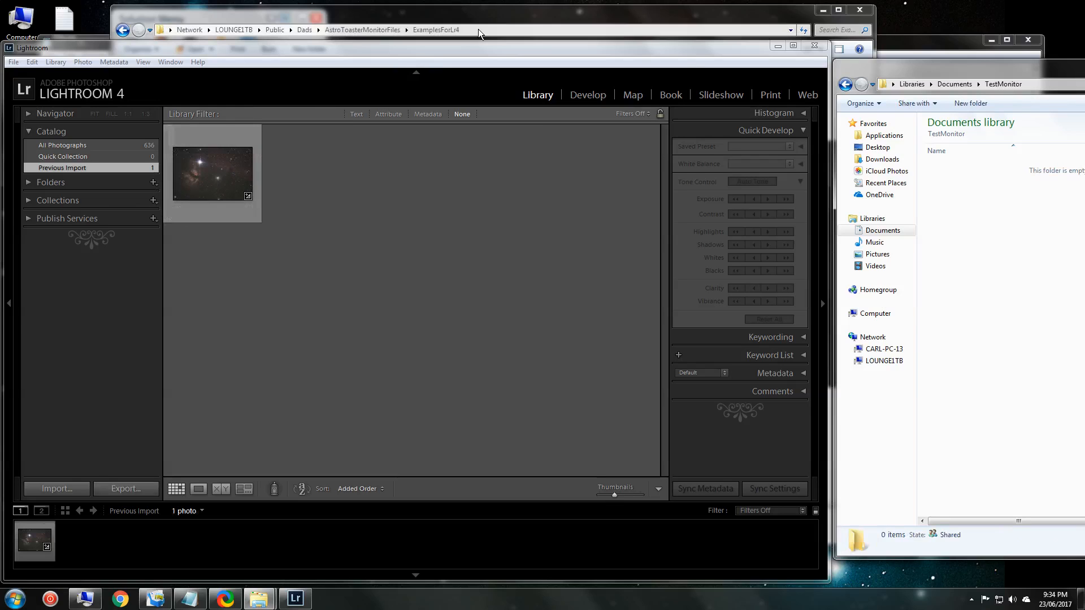
Return to Lightroom and open the imported ic434 nebula photo for editing in the Develop module.
{"action": "left_click", "coordinate": [500, 16]}
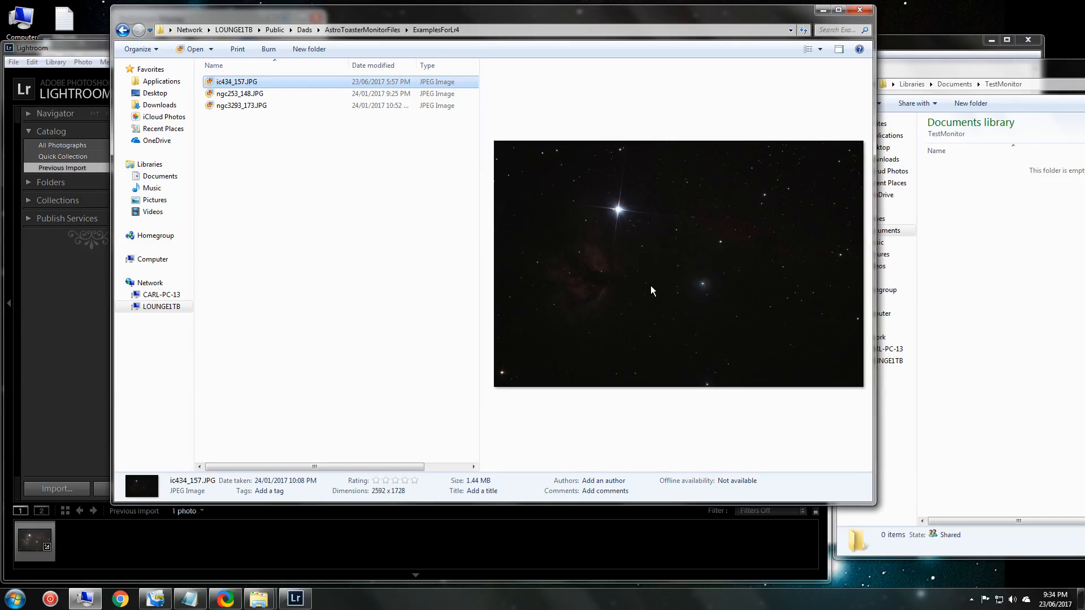
{"action": "left_click", "coordinate": [67, 47]}
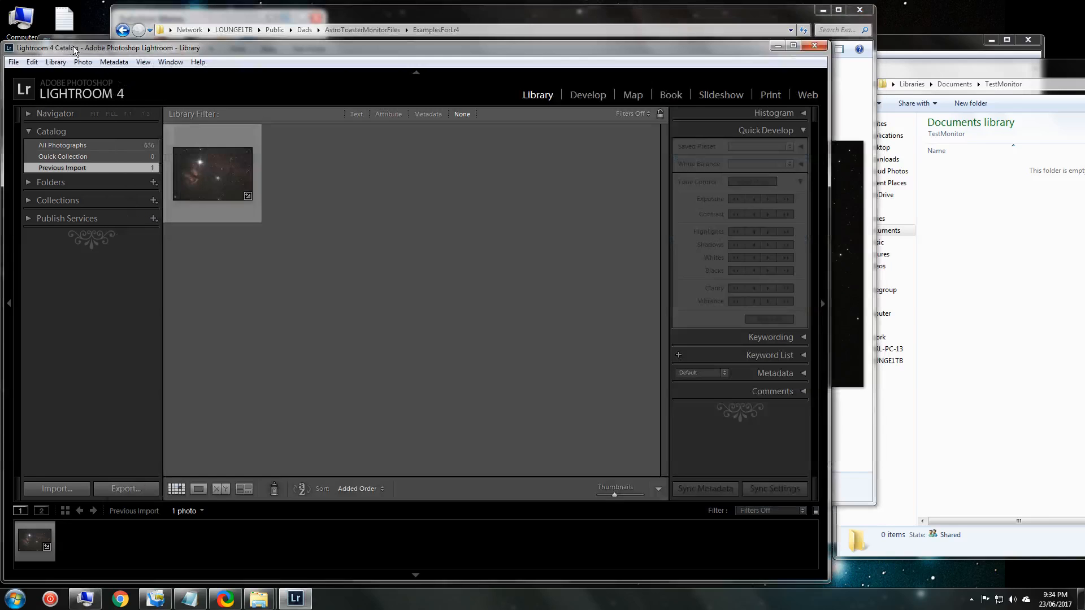
{"action": "double_click", "coordinate": [222, 178]}
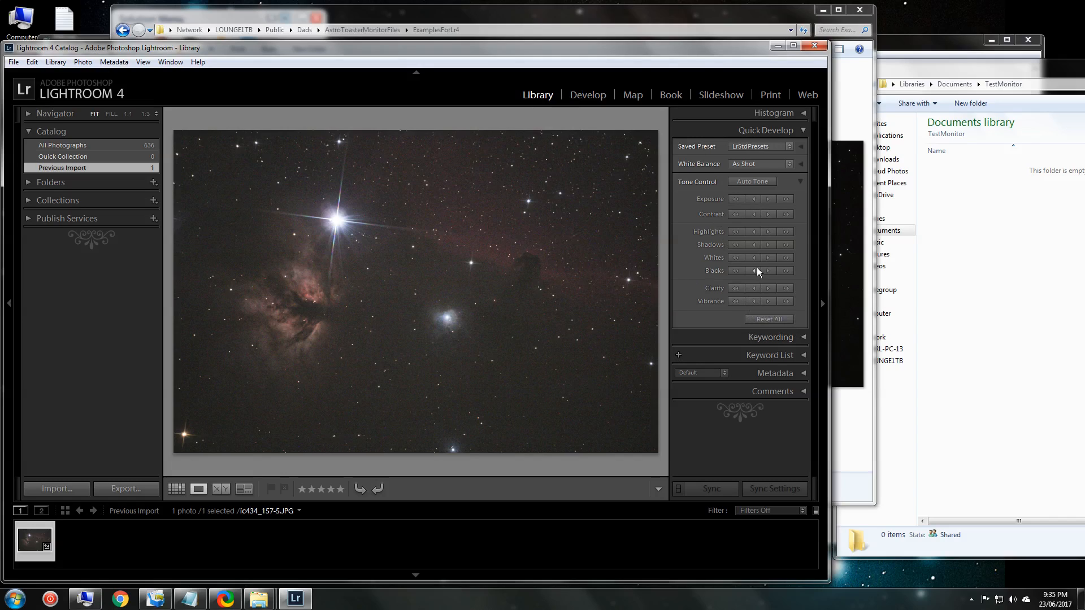
{"action": "left_click", "coordinate": [588, 95]}
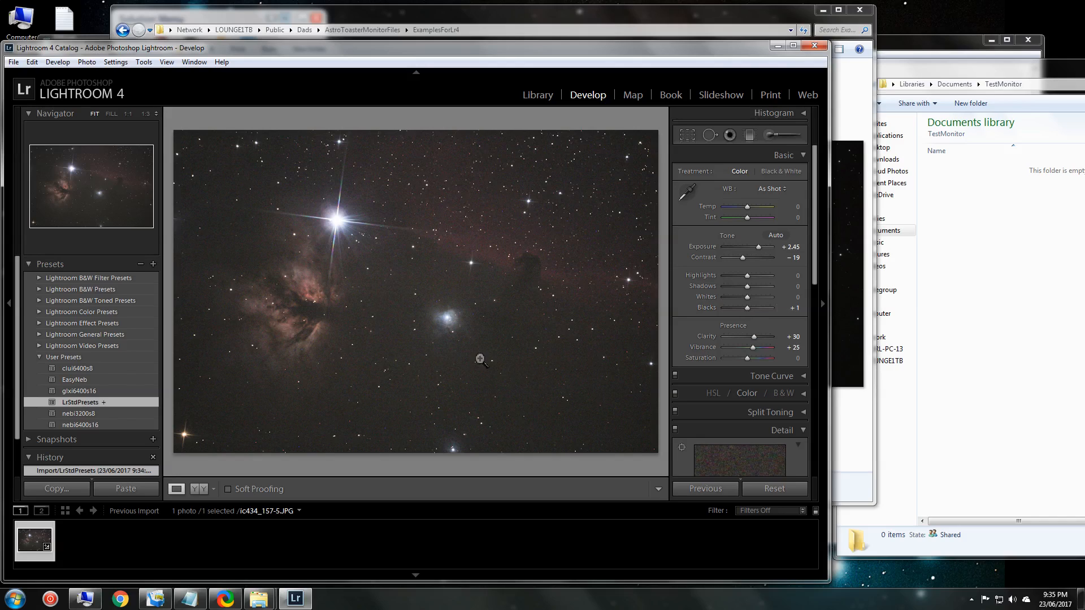
Set the ic434 photo's Blacks to -44 and its Contrast to +7.
{"action": "left_click", "coordinate": [747, 308]}
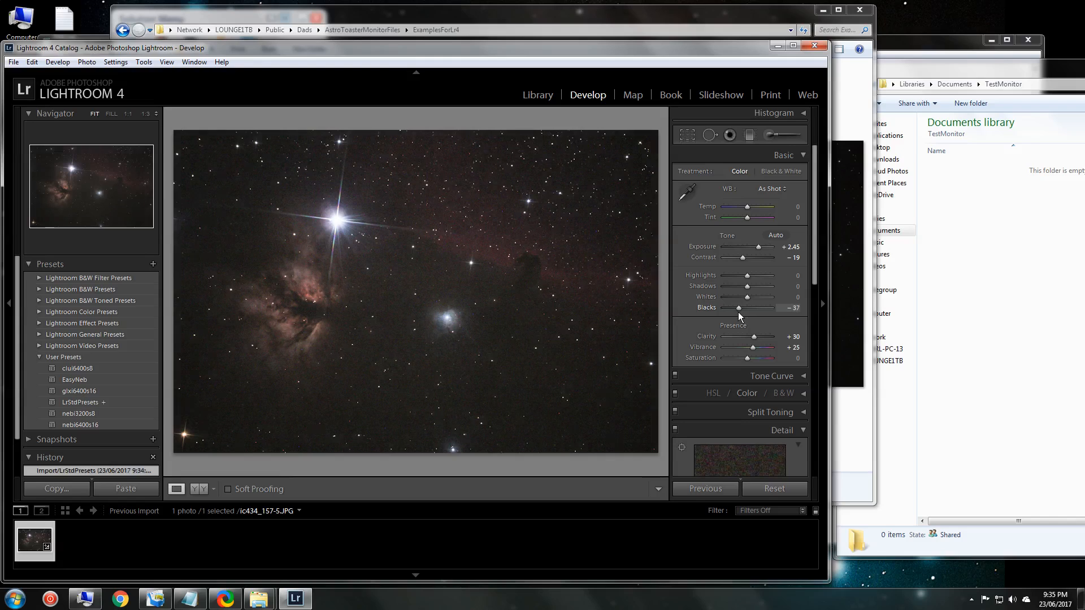
{"action": "key", "text": "Down"}
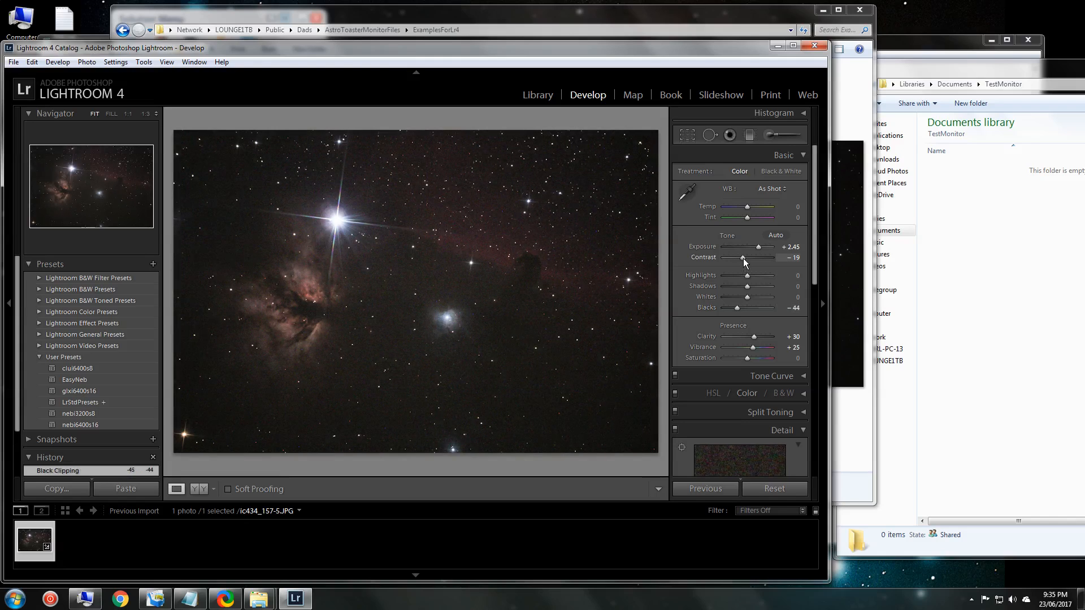
{"action": "left_click_drag", "start_coordinate": [745, 259], "coordinate": [750, 261]}
Reposition the detail preview around a star and set the ic434 photo's luminance noise reduction to 30.
{"action": "left_click_drag", "start_coordinate": [815, 259], "coordinate": [817, 372]}
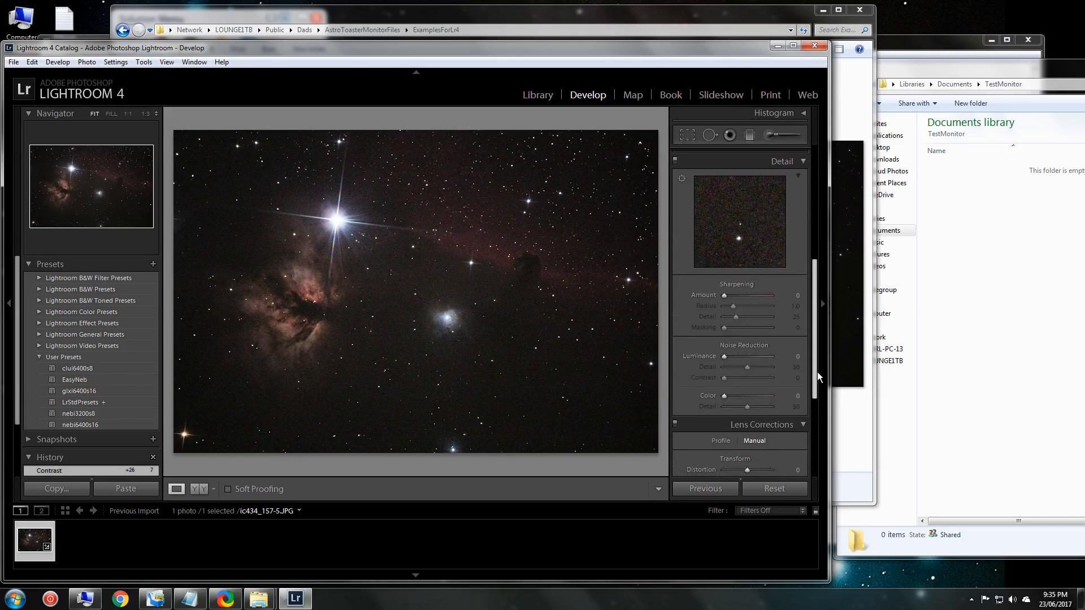
{"action": "left_click", "coordinate": [735, 356]}
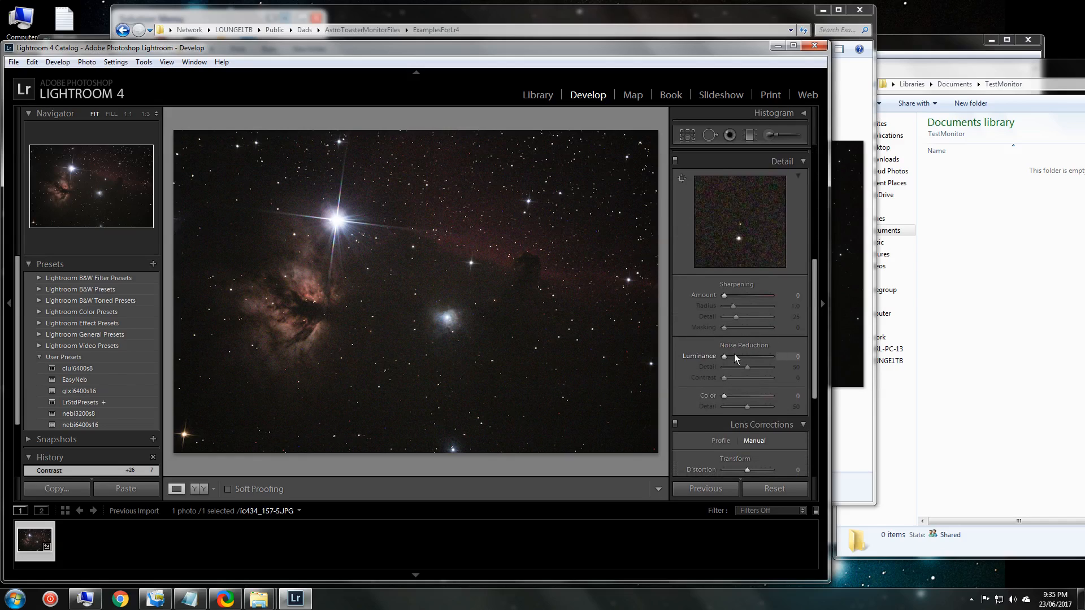
{"action": "left_click", "coordinate": [732, 224]}
{"action": "mouse_move", "coordinate": [738, 218]}
{"action": "left_mouse_down"}
{"action": "mouse_move", "coordinate": [762, 237]}
{"action": "mouse_move", "coordinate": [735, 209]}
{"action": "mouse_move", "coordinate": [747, 211]}
{"action": "left_mouse_up"}
{"action": "left_click_drag", "start_coordinate": [727, 362], "coordinate": [736, 359]}
{"action": "left_click_drag", "start_coordinate": [738, 362], "coordinate": [740, 362]}
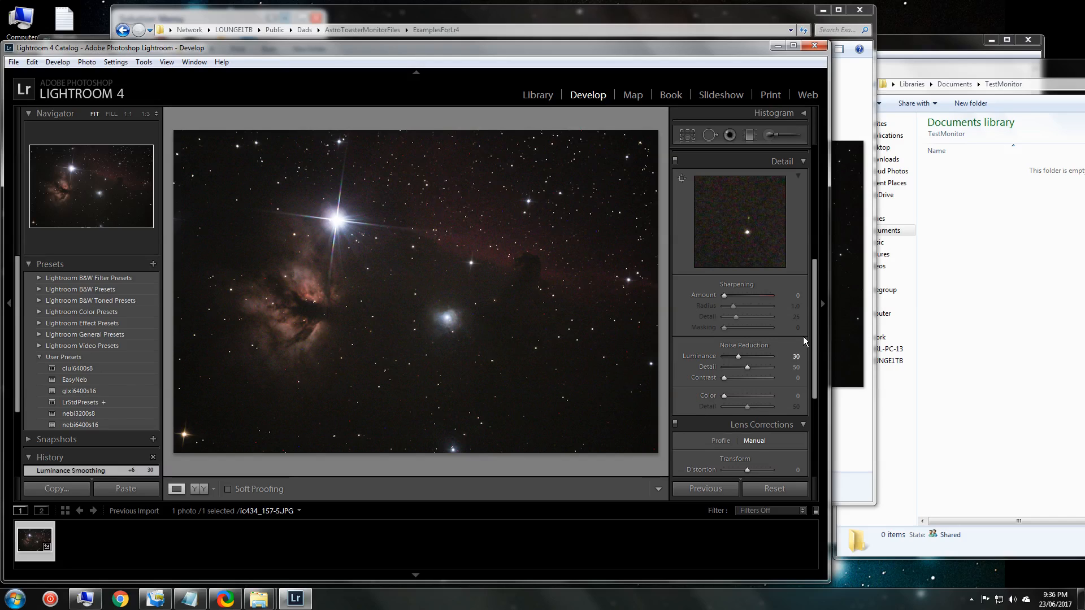
{"action": "left_click_drag", "start_coordinate": [815, 323], "coordinate": [816, 398]}
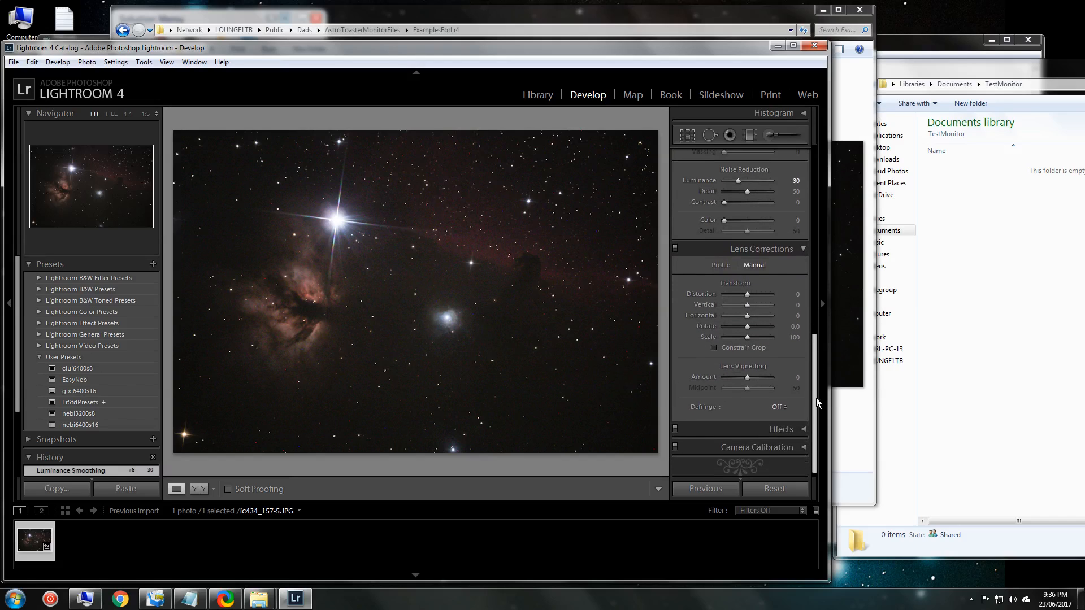
{"action": "left_click", "coordinate": [747, 382]}
{"action": "left_click_drag", "start_coordinate": [815, 361], "coordinate": [825, 161]}
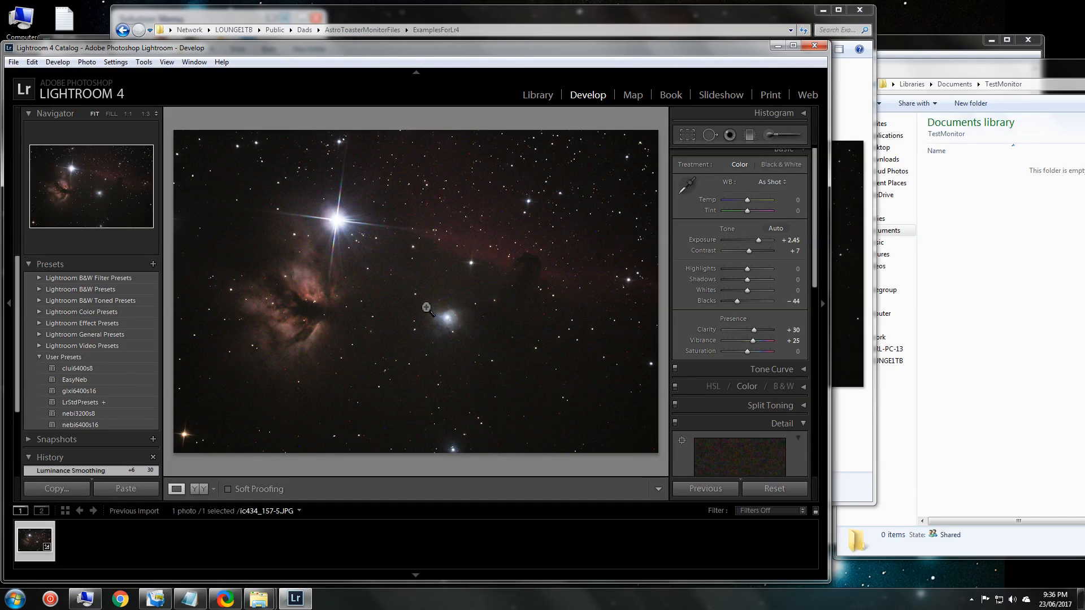
Copy ngc253_148.JPG from the ExamplesForLr4 folder into the TestMonitor folder.
{"action": "left_click", "coordinate": [297, 18]}
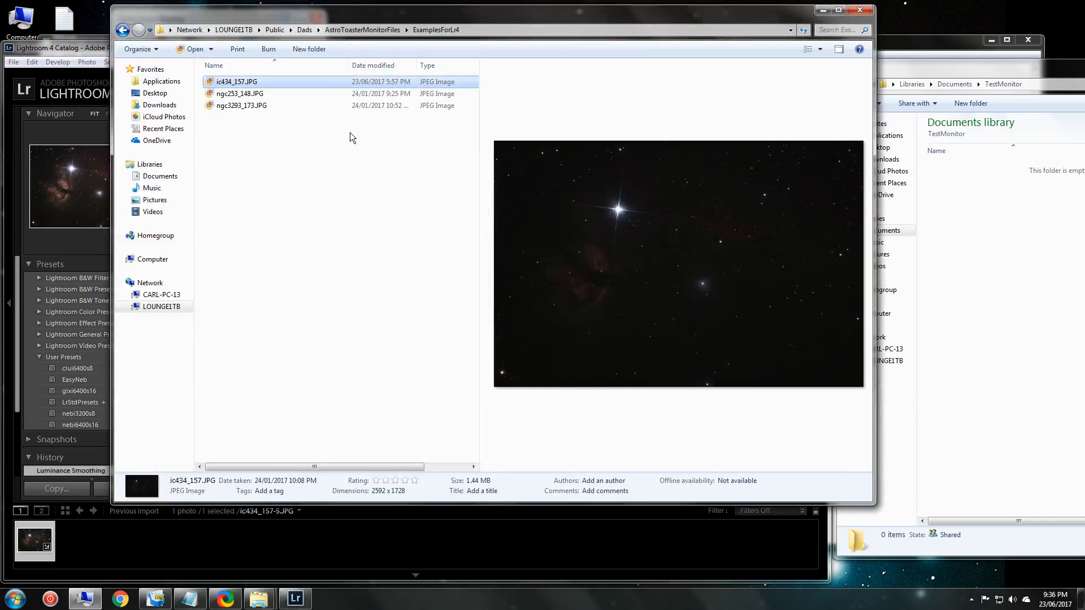
{"action": "left_click", "coordinate": [234, 95]}
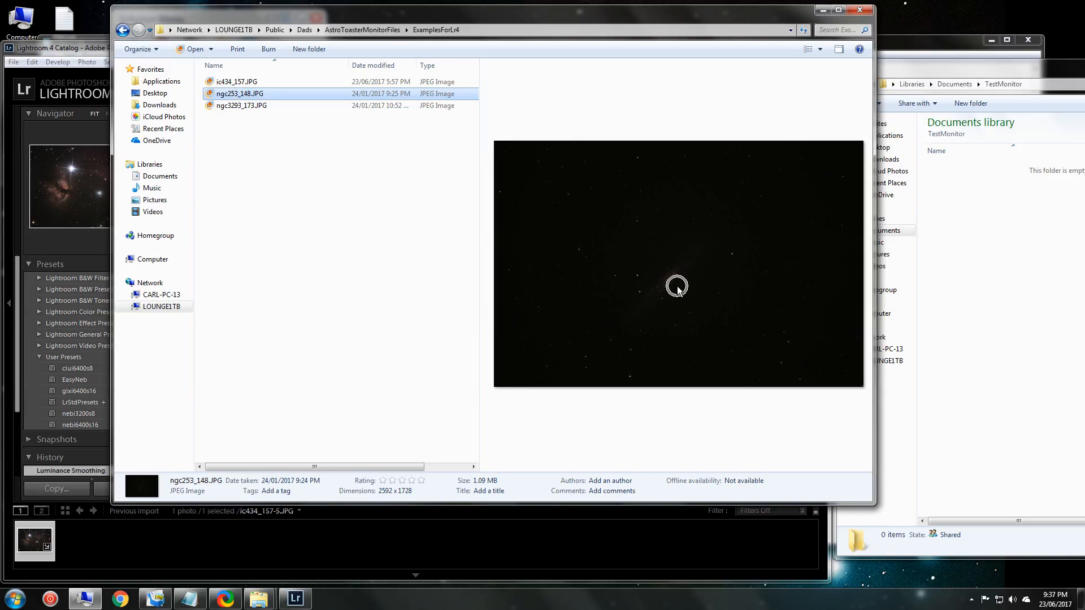
{"action": "left_click", "coordinate": [57, 44]}
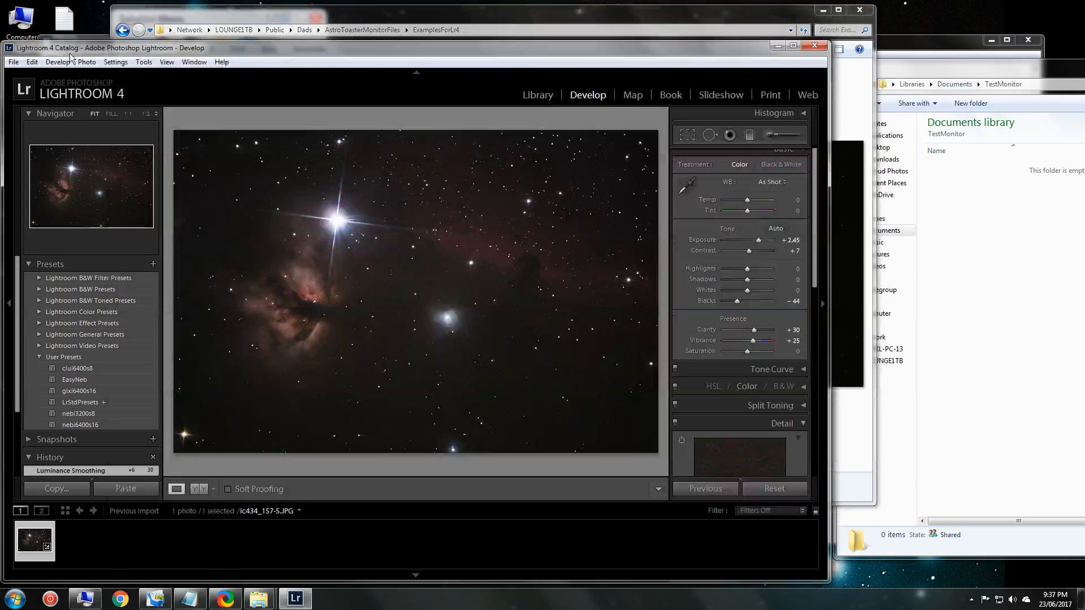
{"action": "left_click", "coordinate": [971, 69]}
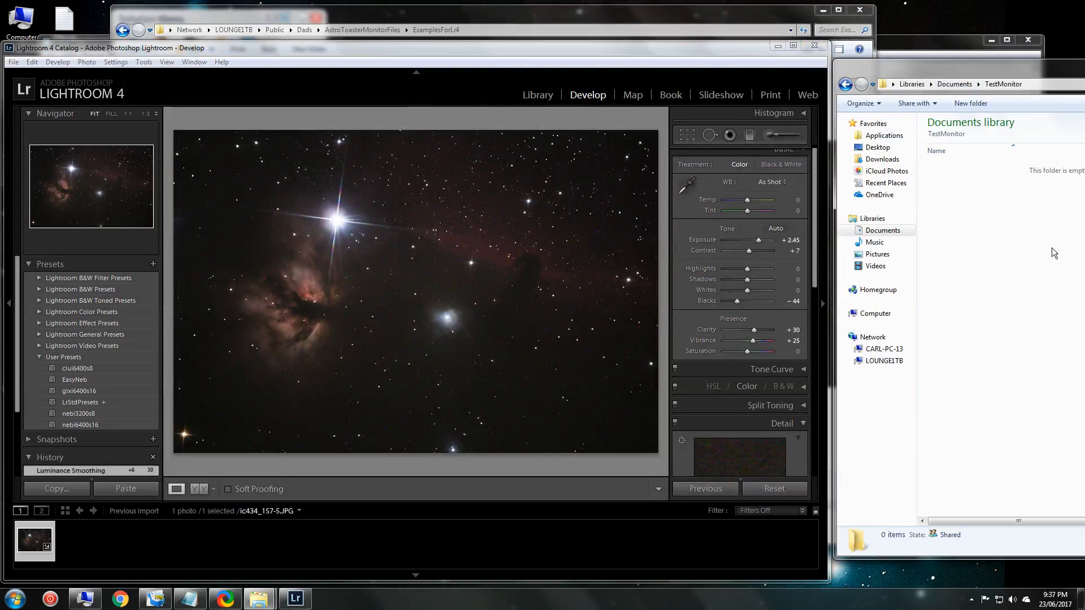
{"action": "right_click", "coordinate": [948, 192]}
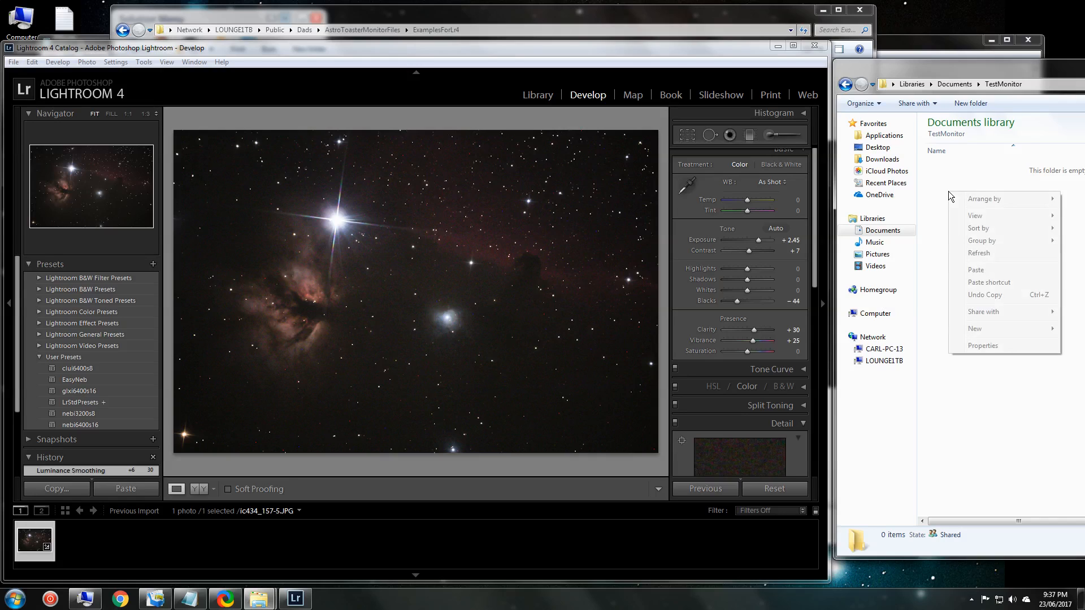
{"action": "left_click", "coordinate": [976, 270]}
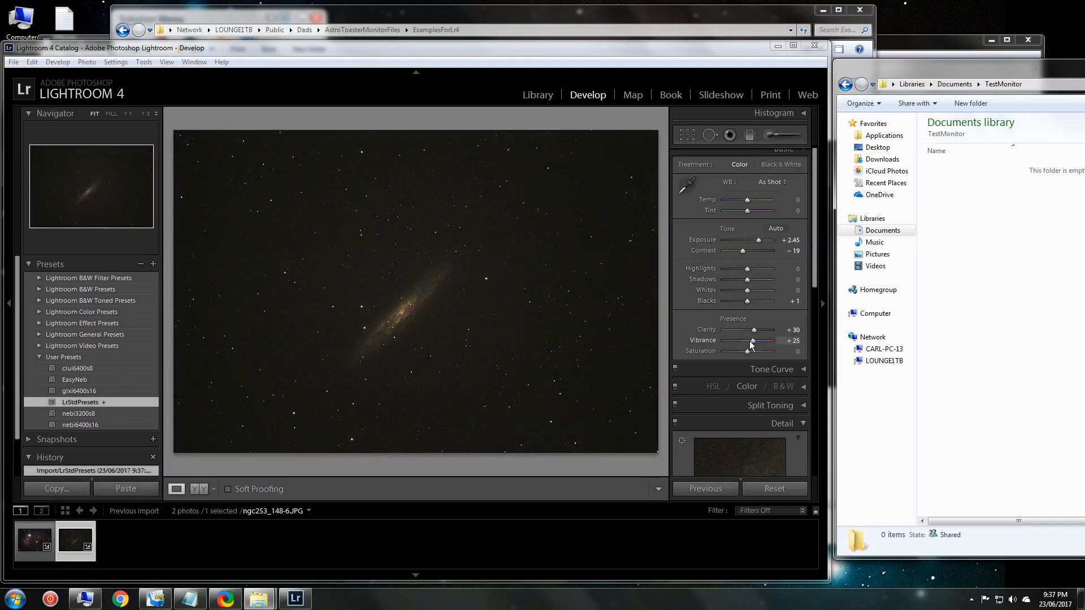
Set the ngc253 galaxy photo's Blacks to -37 and its Contrast to -12.
{"action": "double_click", "coordinate": [747, 301]}
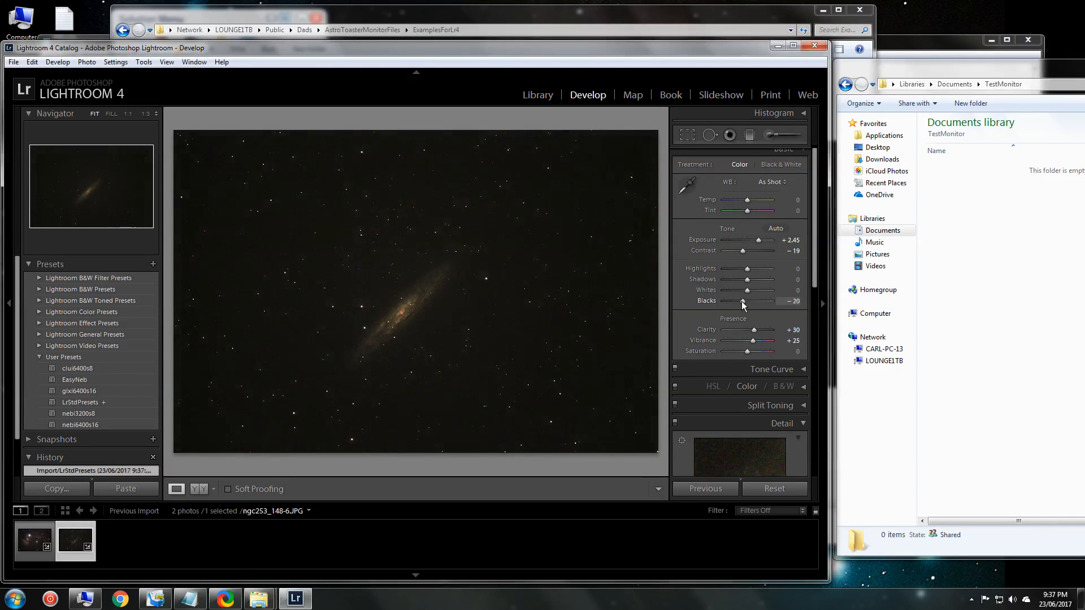
{"action": "left_click_drag", "start_coordinate": [738, 302], "coordinate": [738, 303]}
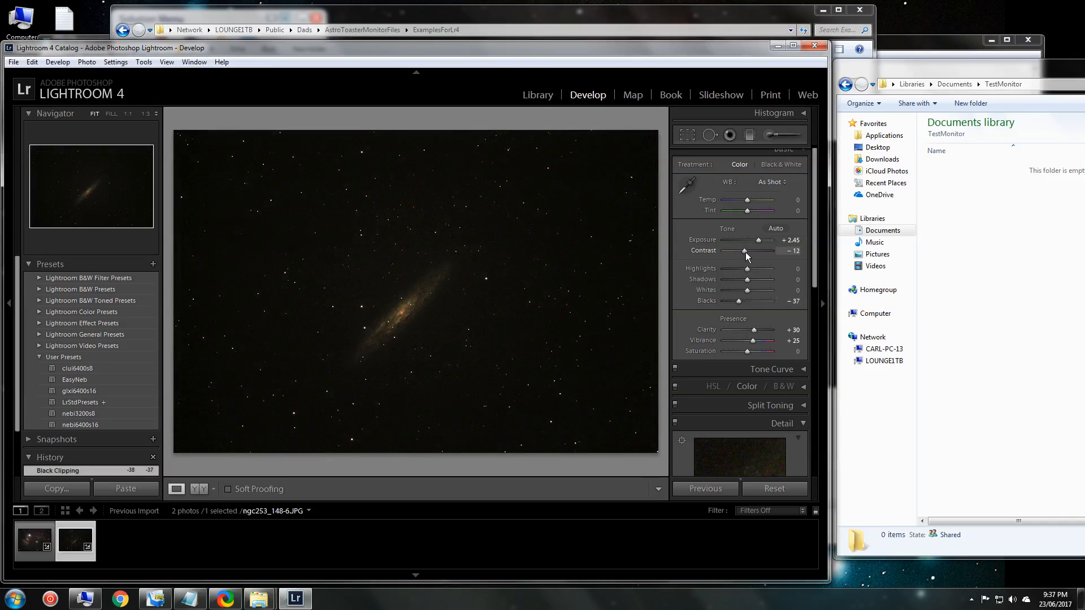
{"action": "left_click_drag", "start_coordinate": [745, 252], "coordinate": [744, 252]}
Preview ngc3293_173.JPG in the ExamplesForLr4 folder and switch back to Lightroom.
{"action": "left_click", "coordinate": [419, 19]}
{"action": "left_click", "coordinate": [229, 107]}
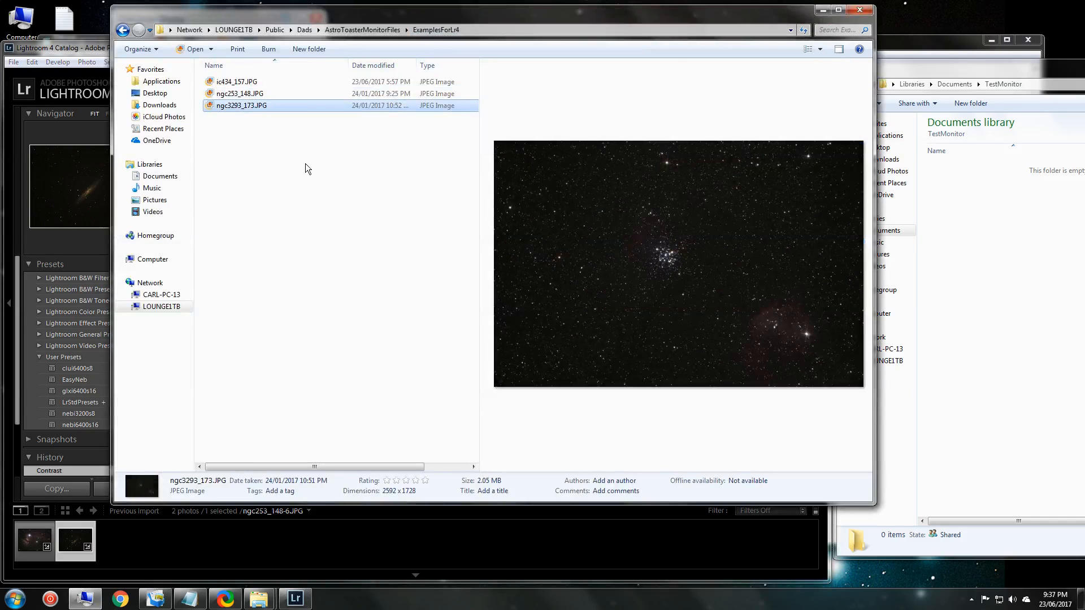
{"action": "left_click", "coordinate": [97, 48]}
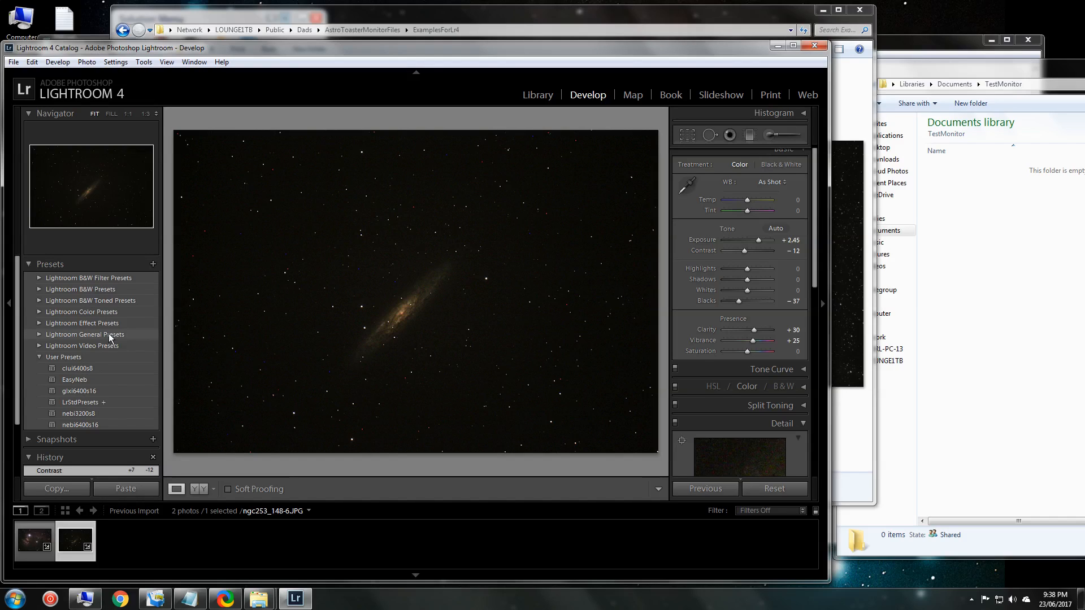
{"action": "left_click", "coordinate": [411, 321]}
{"action": "left_click", "coordinate": [105, 204]}
{"action": "left_click", "coordinate": [287, 319]}
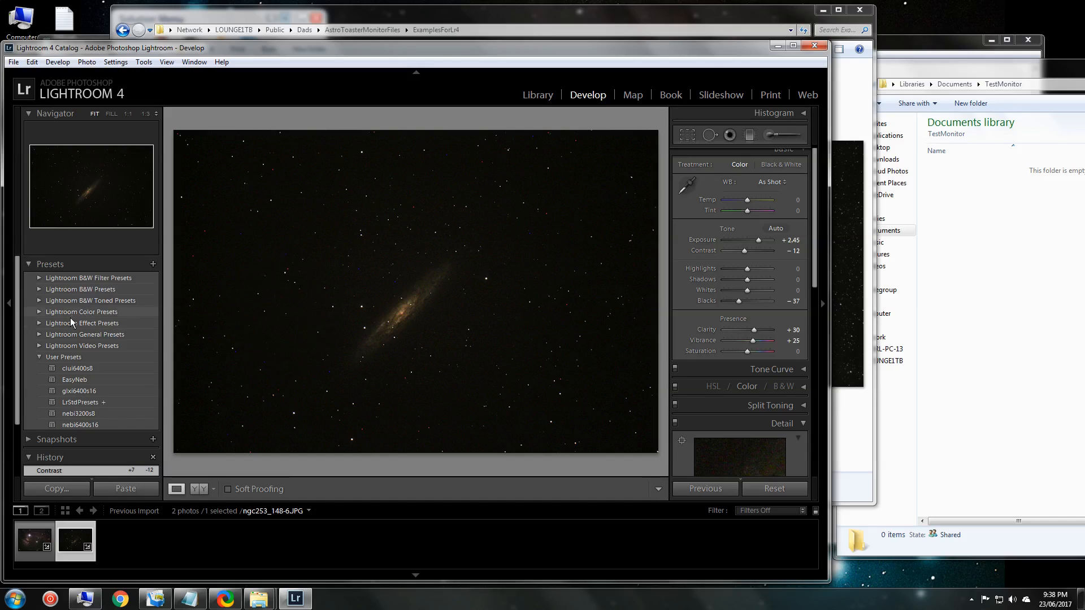
{"action": "left_click", "coordinate": [68, 358]}
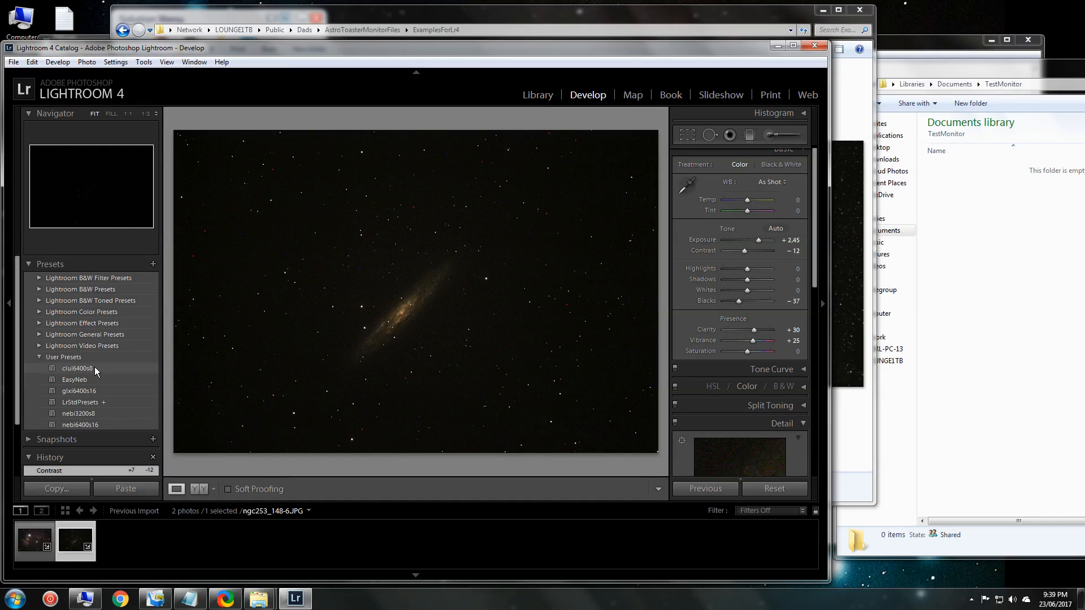
{"action": "left_click", "coordinate": [77, 404]}
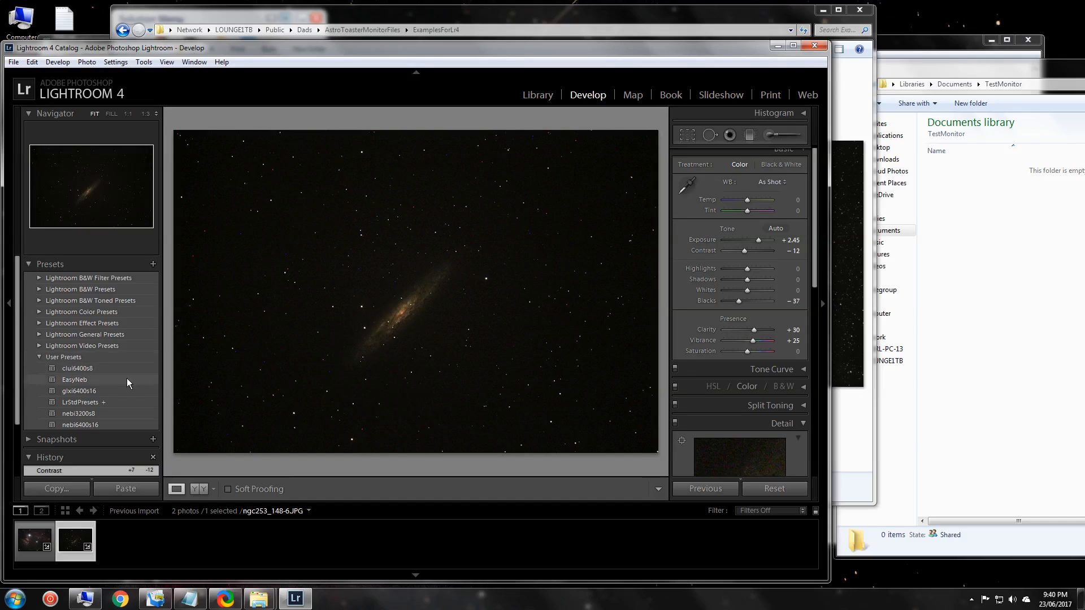
Try the user presets glxi6400s16 and nebi3200s8 on the ngc253 galaxy photo, ending with nebi6400s16.
{"action": "left_click", "coordinate": [79, 391]}
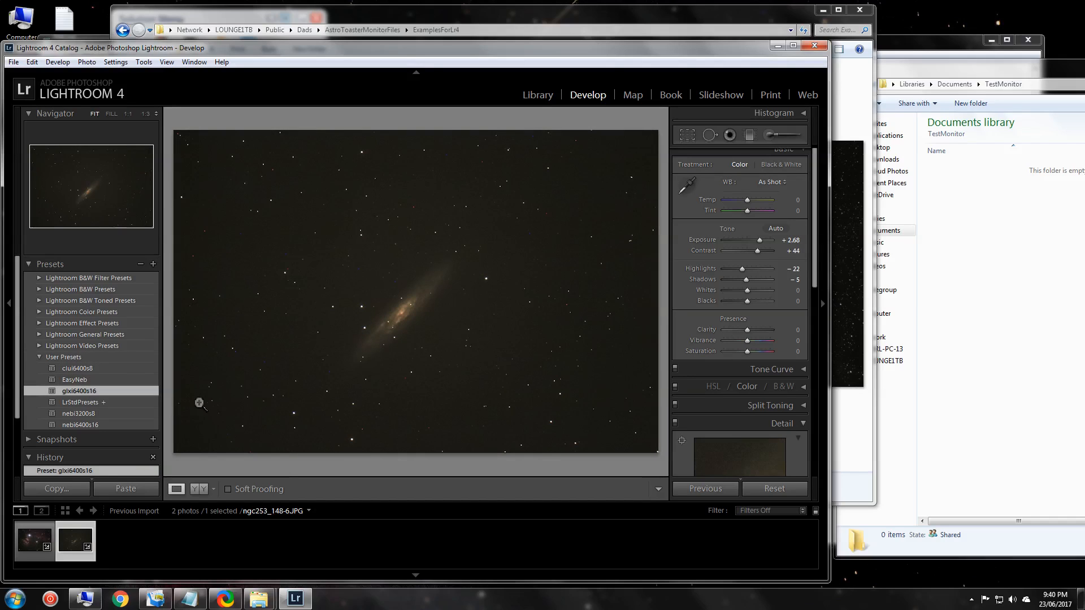
{"action": "left_click", "coordinate": [71, 413]}
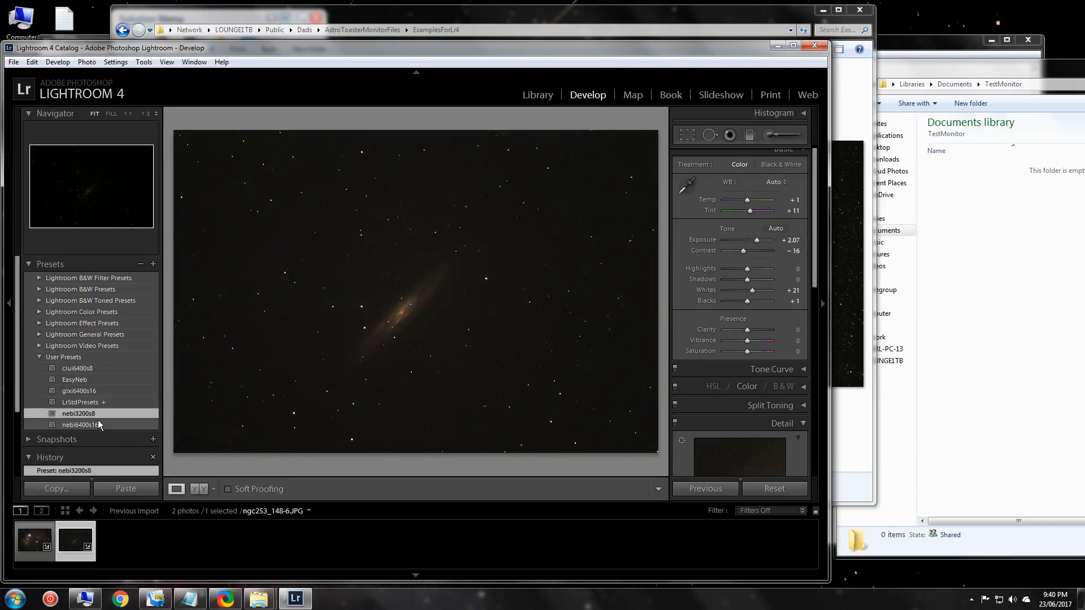
{"action": "left_click", "coordinate": [93, 424]}
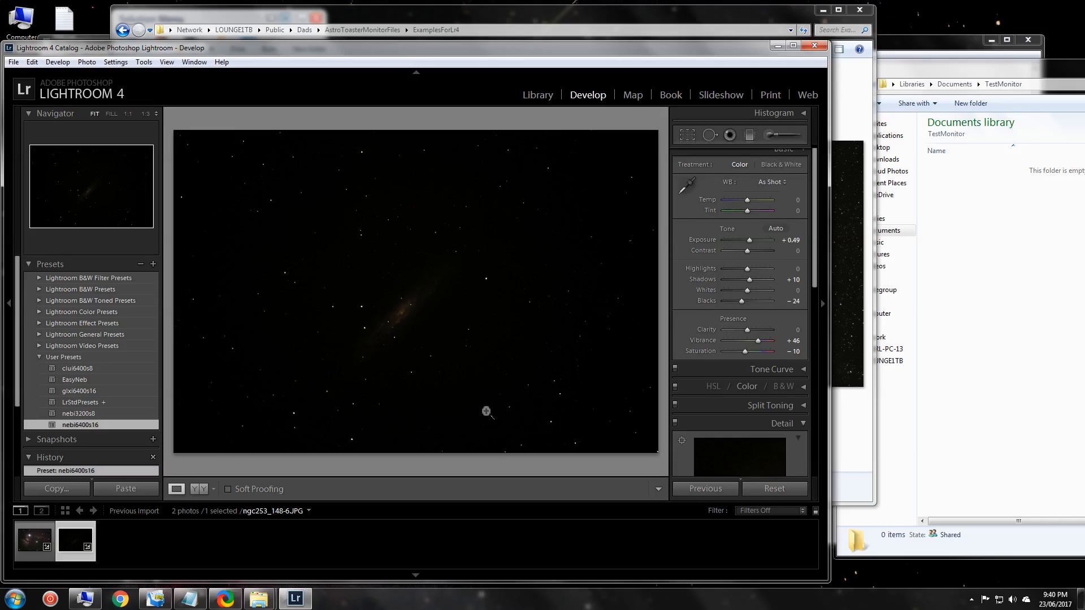
Apply the user preset LrStdPresets to the ngc253 galaxy photo and turn off the preset's Apply on Import option.
{"action": "left_click", "coordinate": [99, 403]}
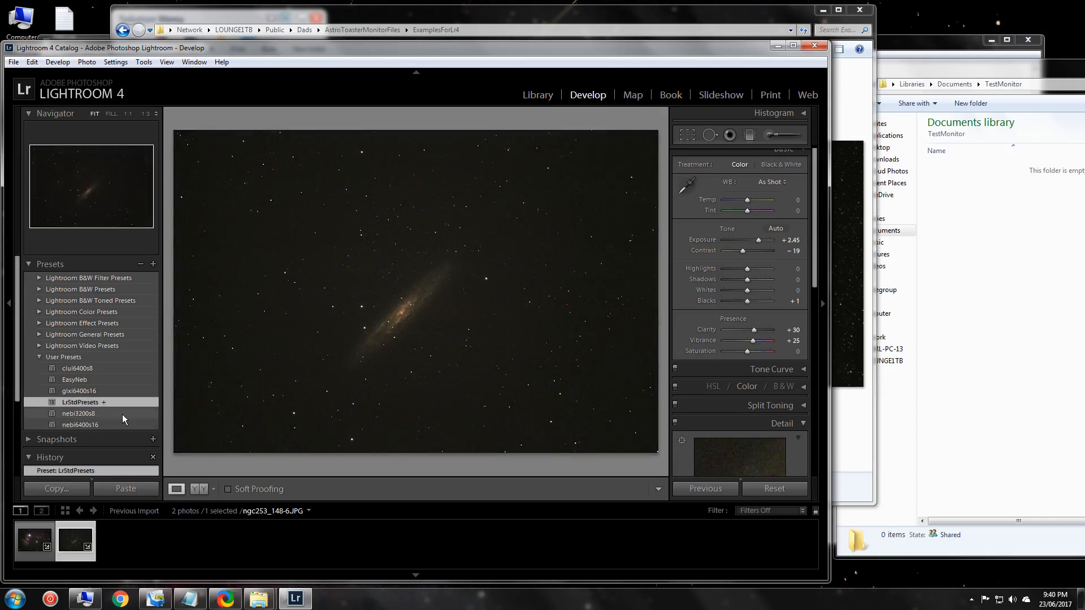
{"action": "left_click", "coordinate": [84, 404]}
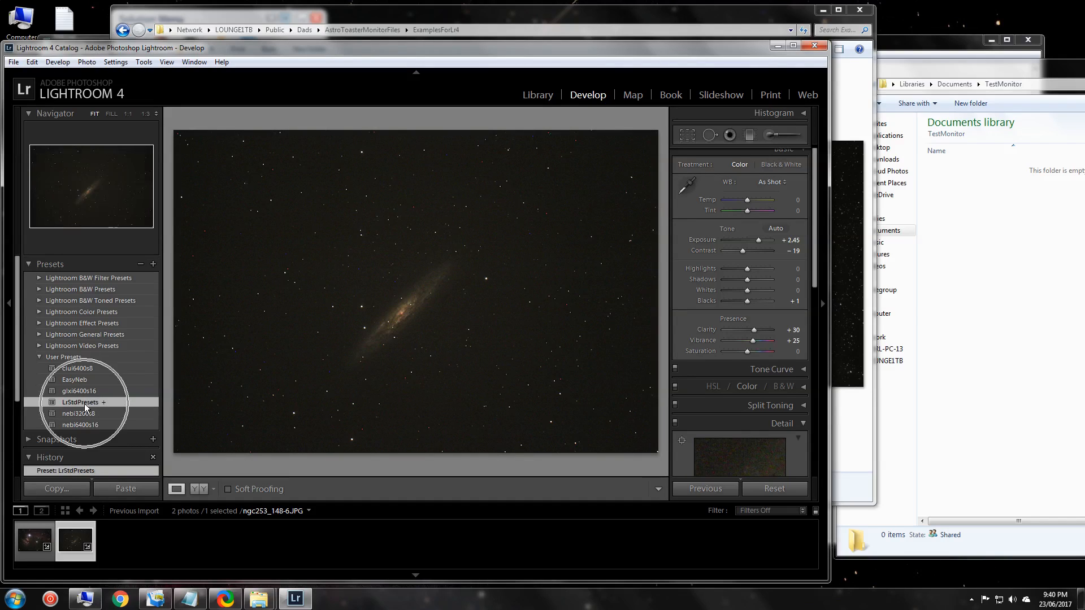
{"action": "left_click", "coordinate": [103, 402]}
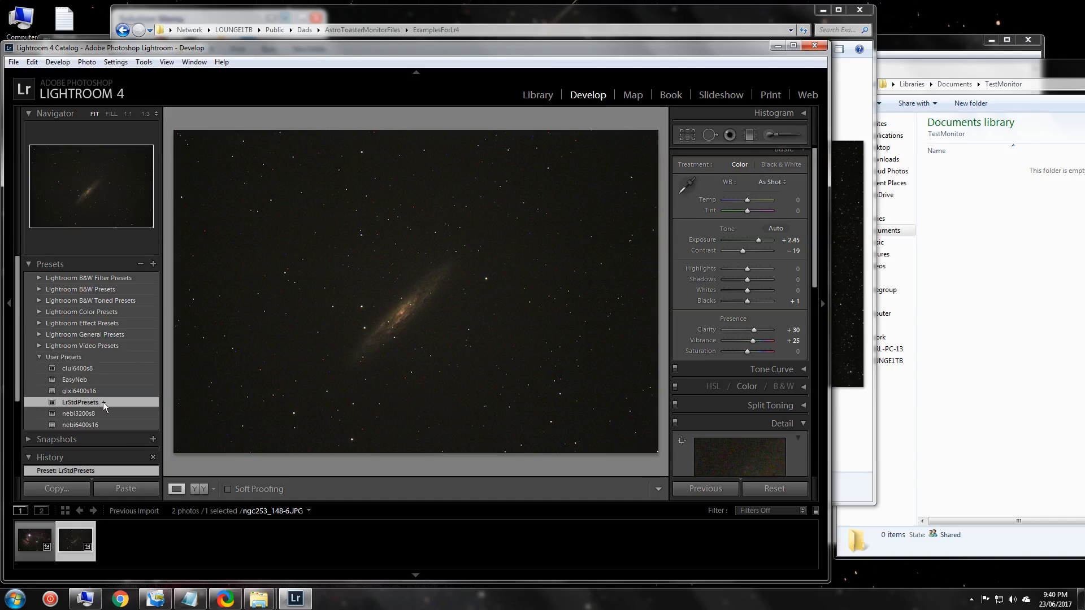
{"action": "right_click", "coordinate": [103, 402]}
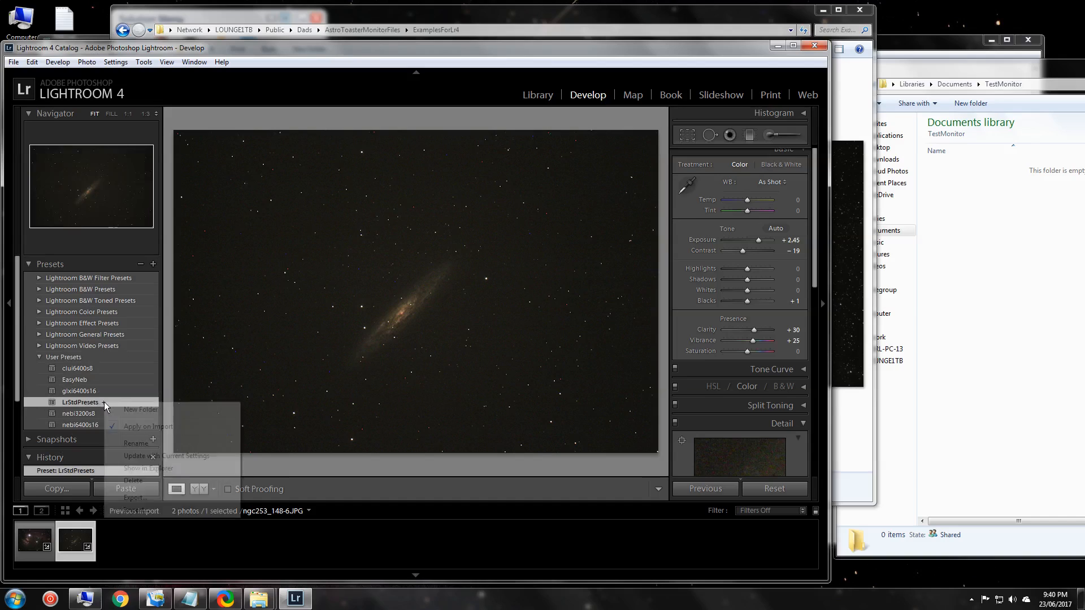
{"action": "left_click", "coordinate": [130, 428]}
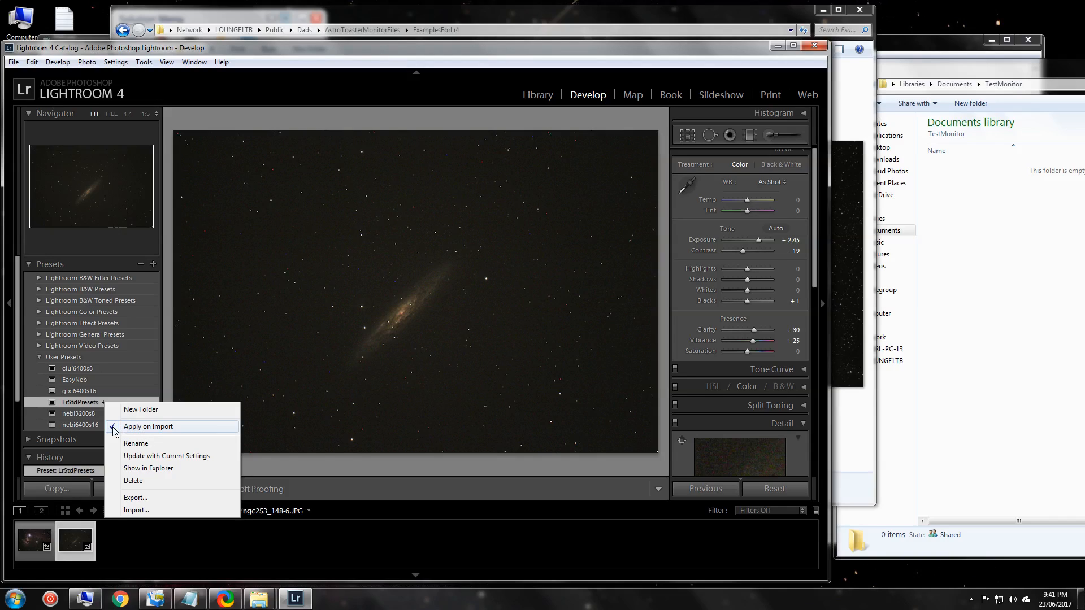
{"action": "left_click", "coordinate": [113, 428]}
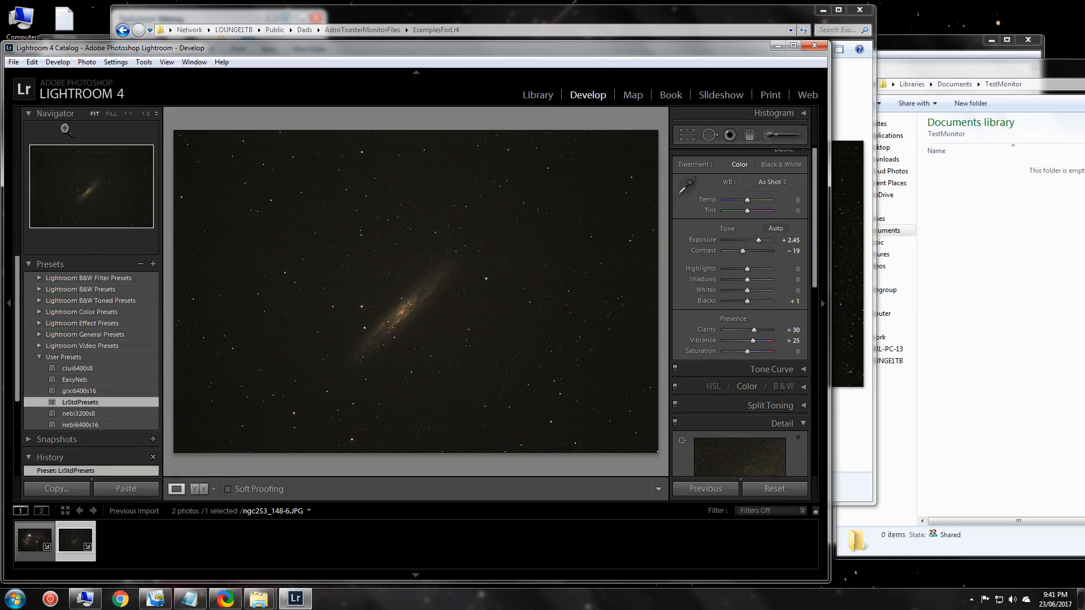
Disable auto import for the TestMonitor watched folder and set its Develop Settings to None.
{"action": "left_click", "coordinate": [13, 62]}
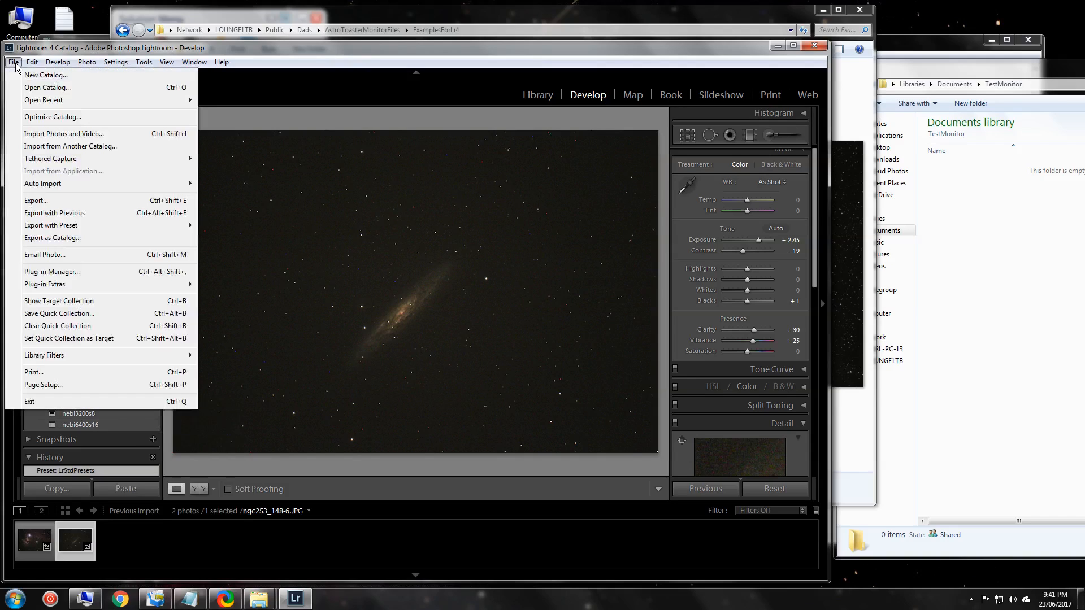
{"action": "mouse_move", "coordinate": [42, 185]}
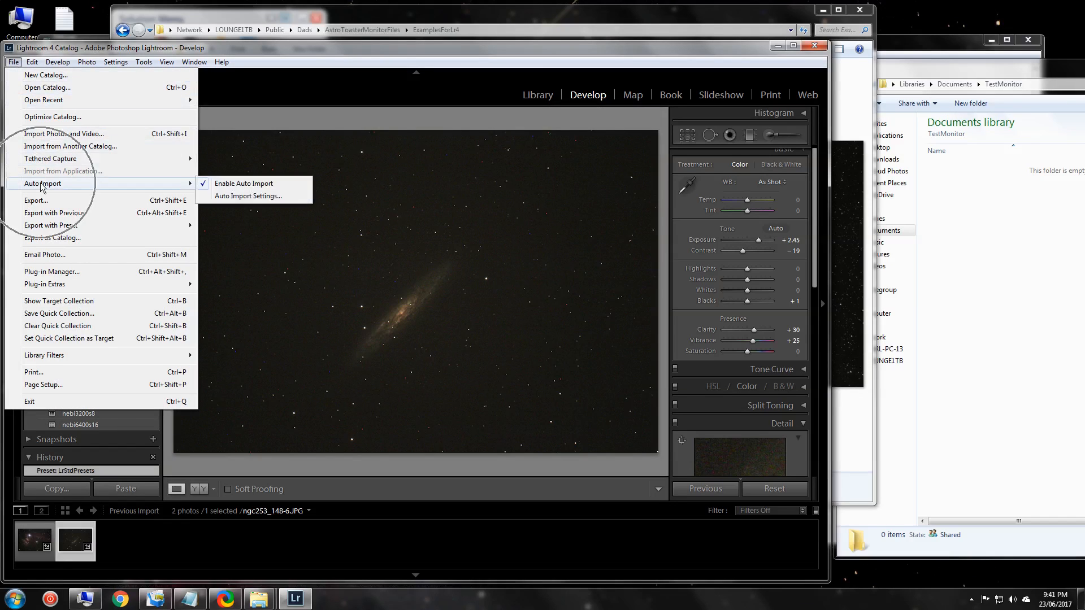
{"action": "left_click", "coordinate": [231, 196]}
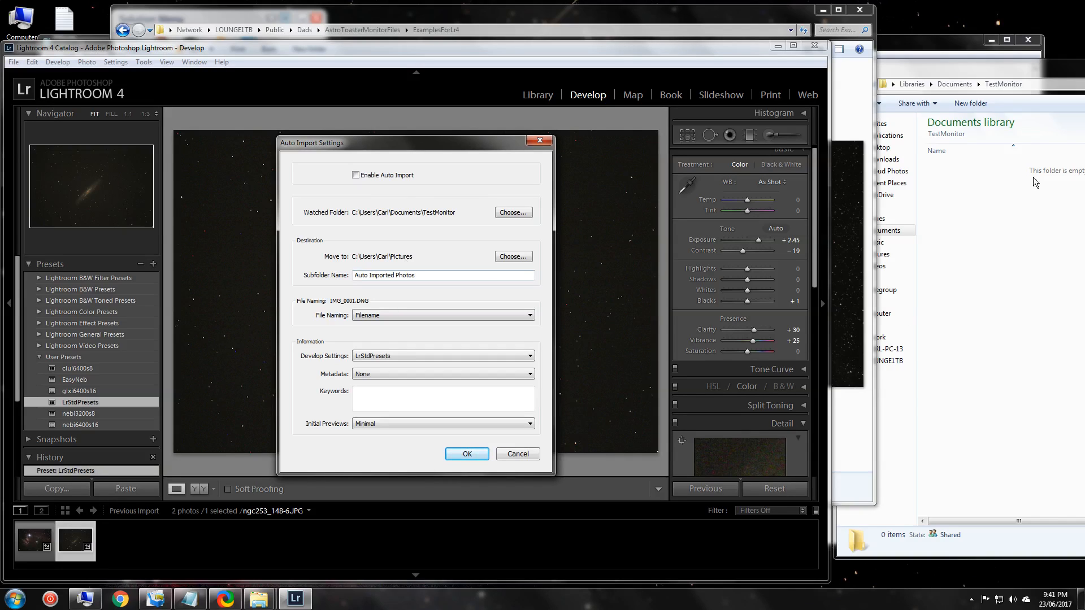
{"action": "left_click", "coordinate": [974, 66]}
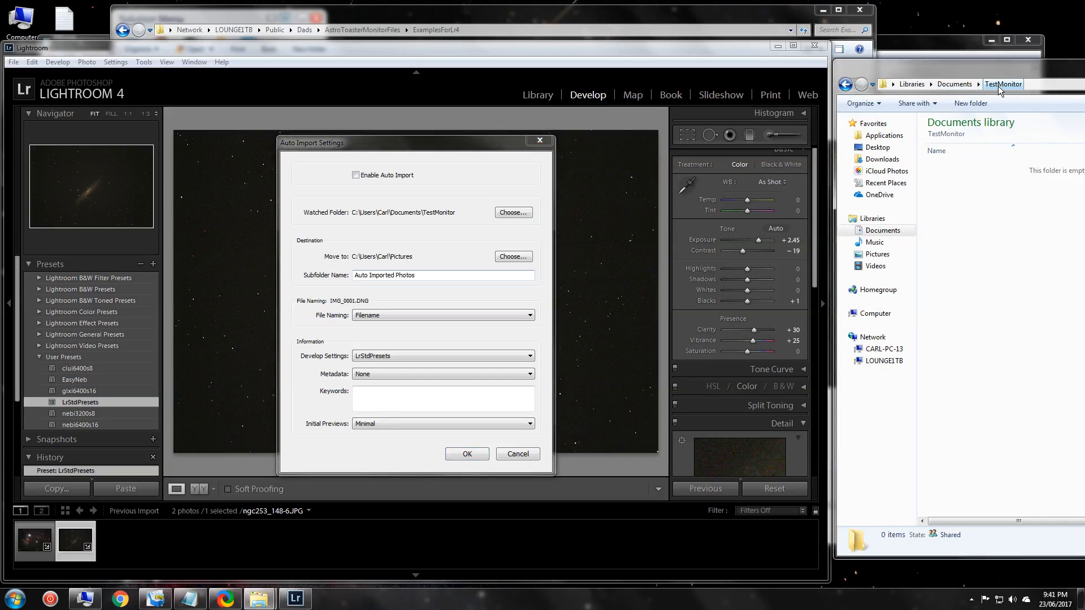
{"action": "left_click", "coordinate": [950, 209]}
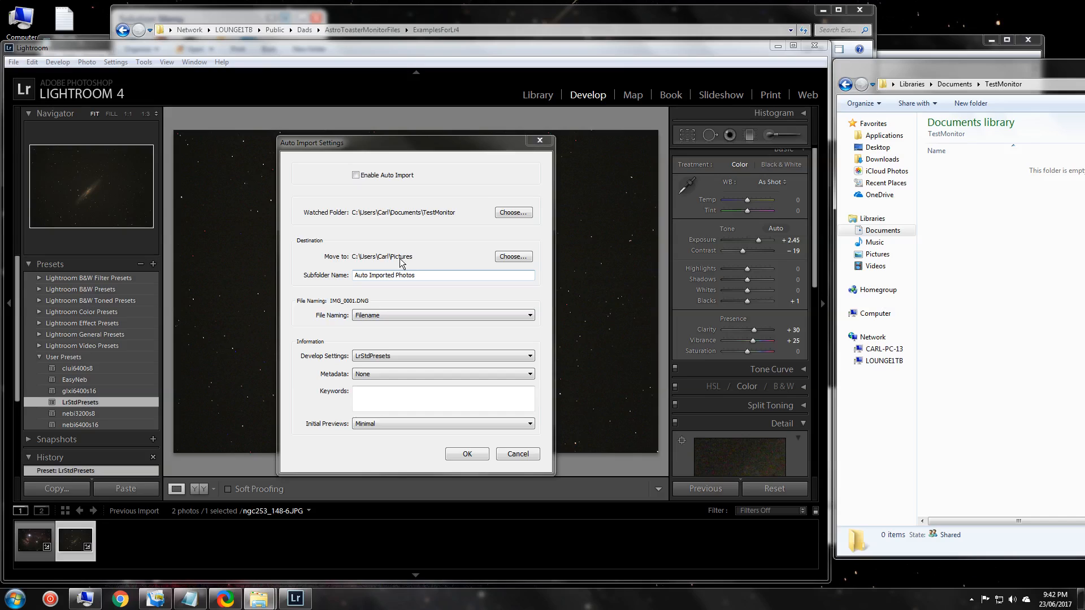
{"action": "left_click", "coordinate": [523, 49]}
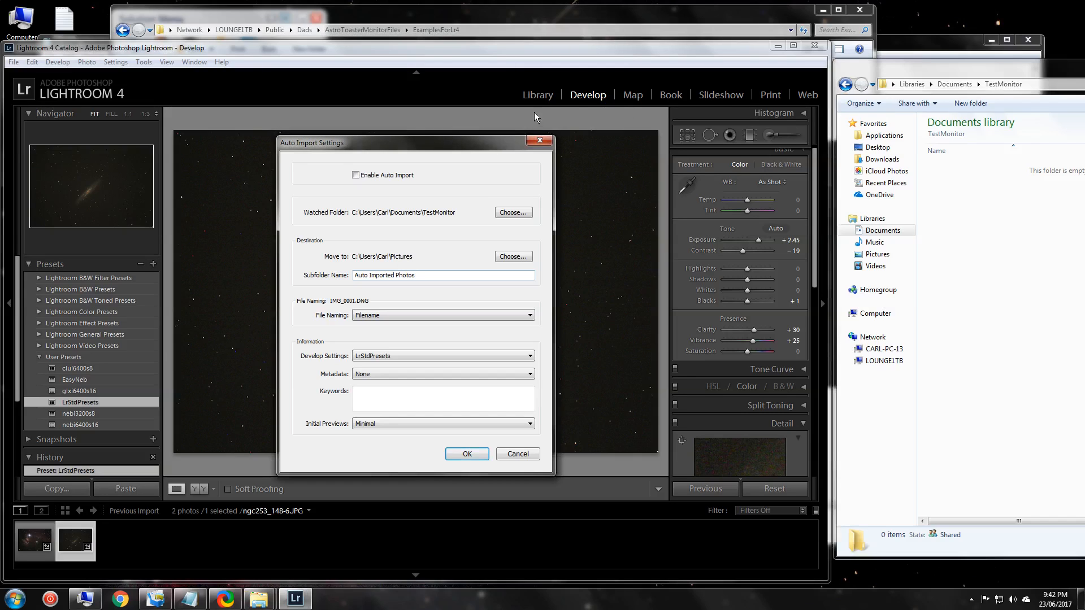
{"action": "key", "text": "ctrl"}
{"action": "key", "text": "ctrl"}
{"action": "left_click", "coordinate": [531, 357]}
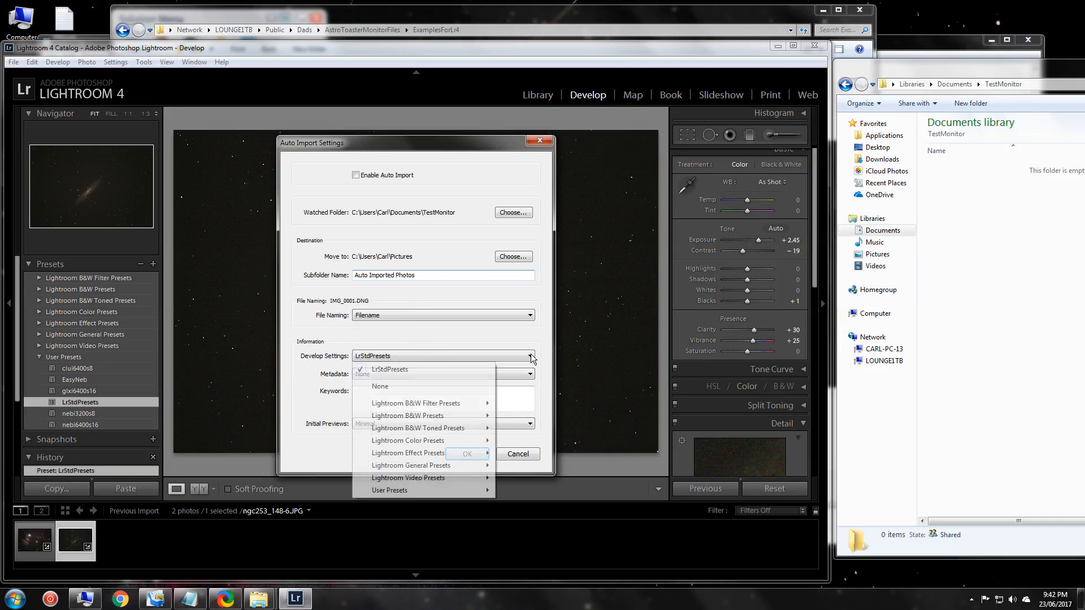
{"action": "left_click", "coordinate": [389, 382]}
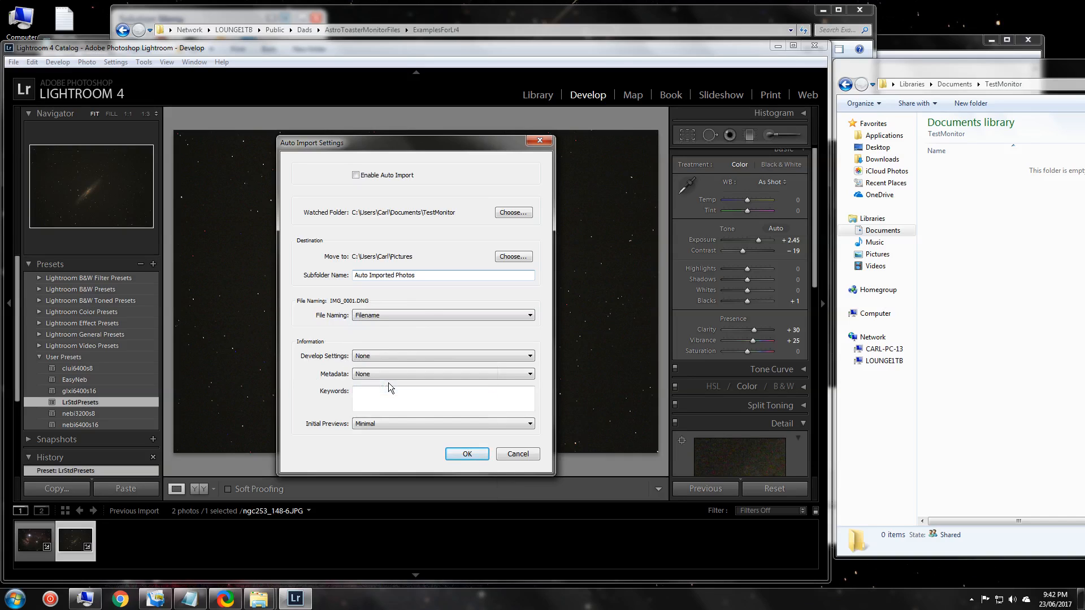
{"action": "left_click", "coordinate": [456, 454]}
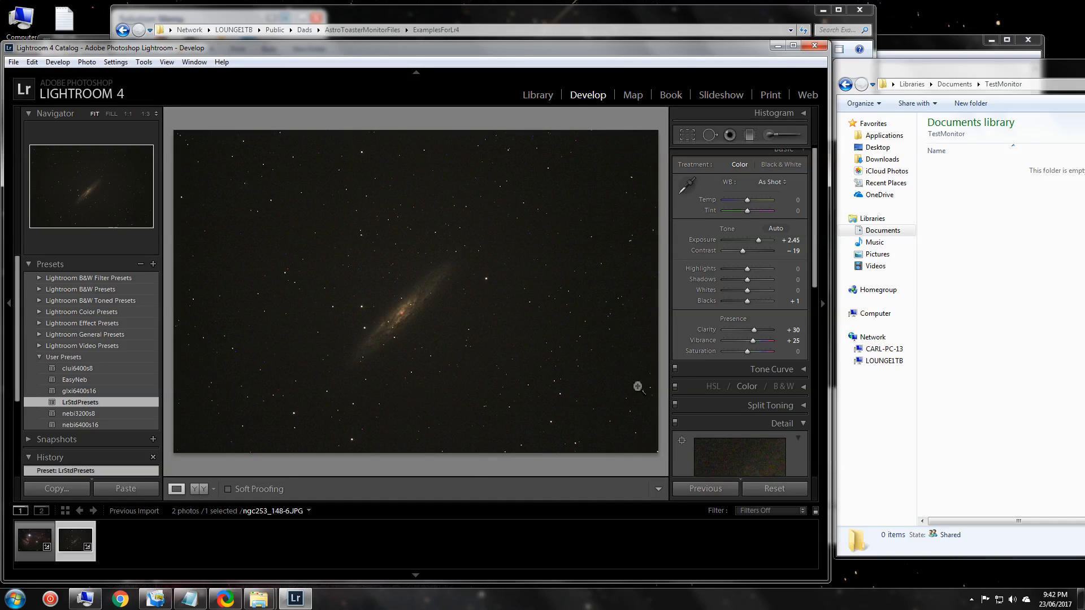
{"action": "left_click", "coordinate": [14, 62]}
{"action": "mouse_move", "coordinate": [52, 191]}
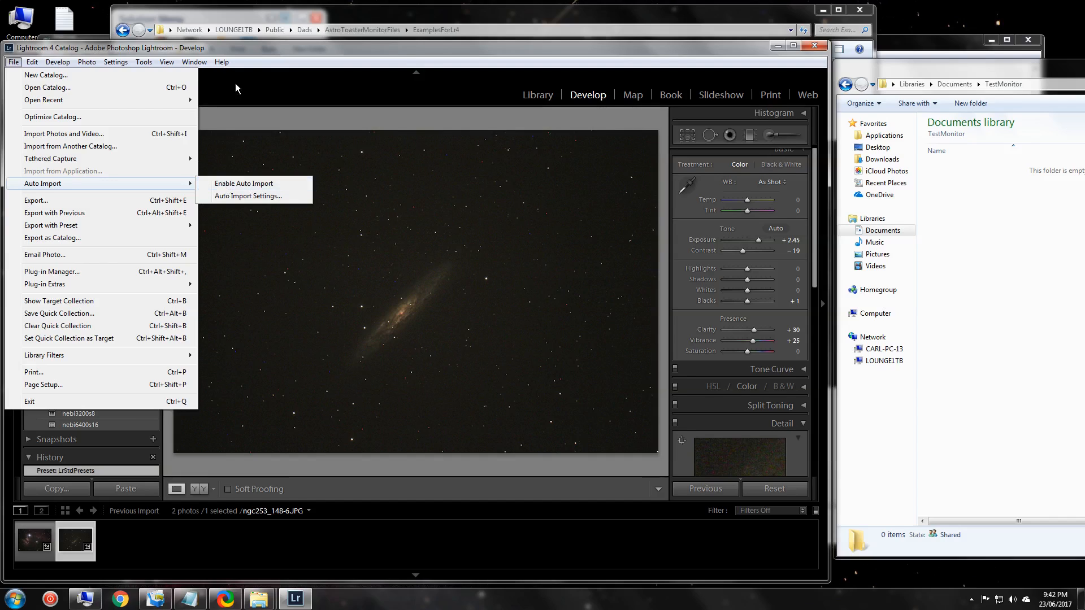
{"action": "left_click", "coordinate": [267, 49]}
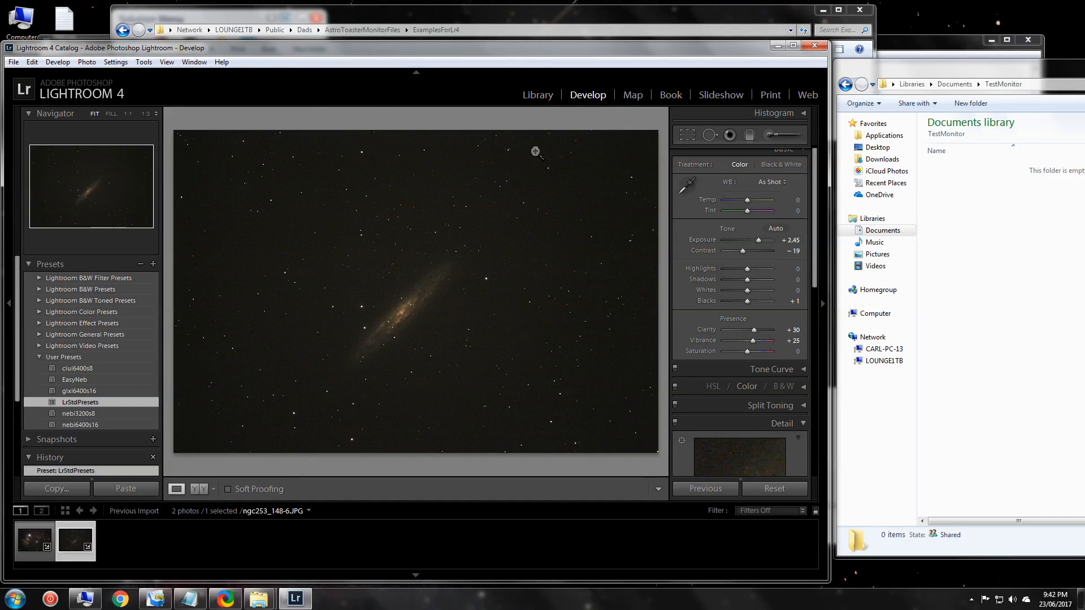
Remove both previously imported photos from the Lightroom library without deleting them from disk.
{"action": "left_click", "coordinate": [538, 96]}
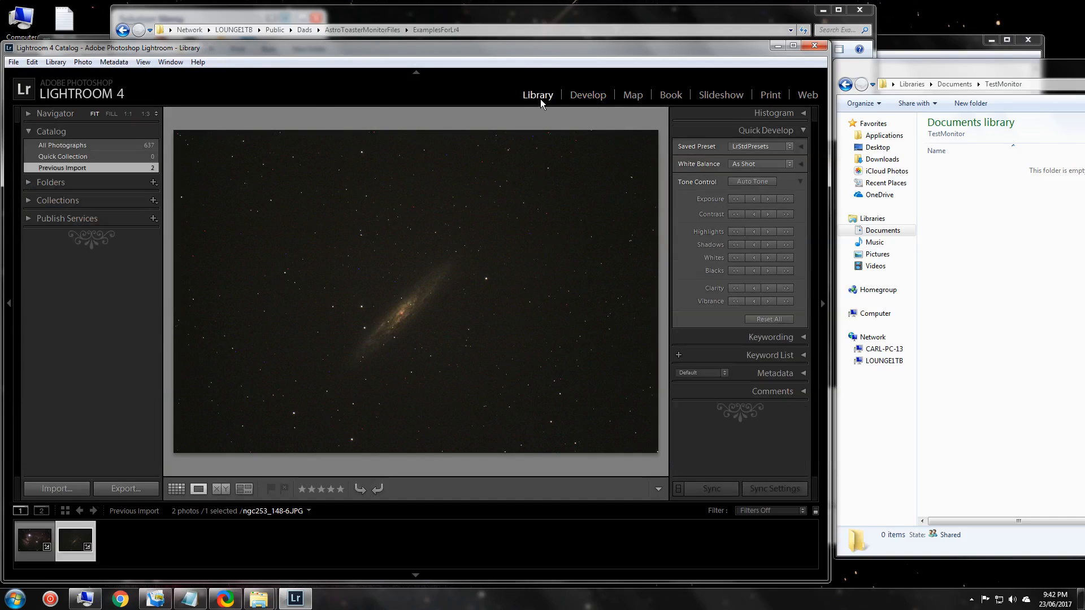
{"action": "left_click", "coordinate": [176, 489]}
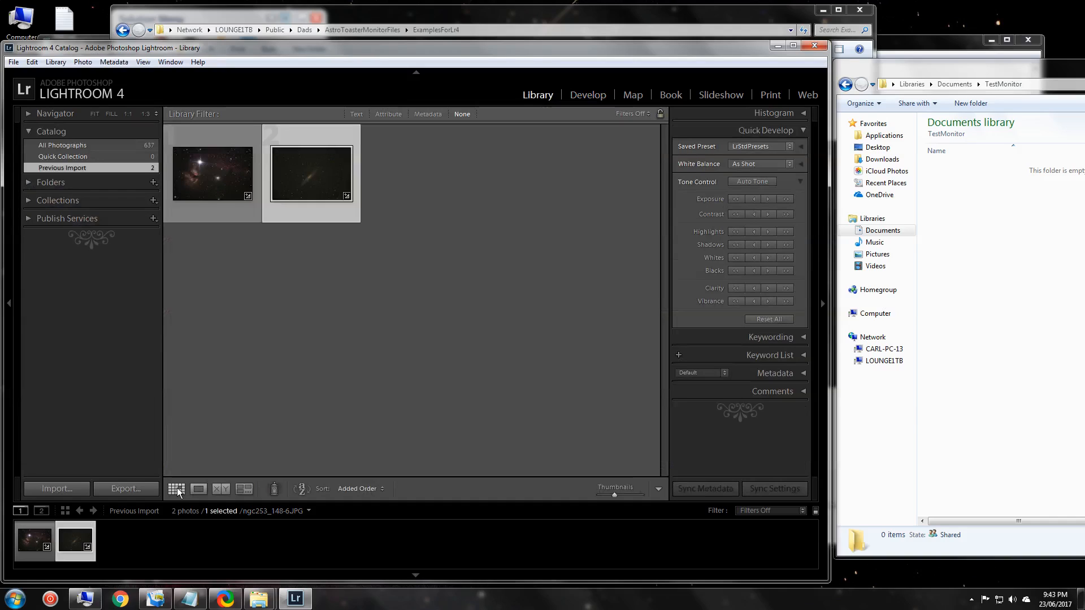
{"action": "left_click", "coordinate": [213, 170]}
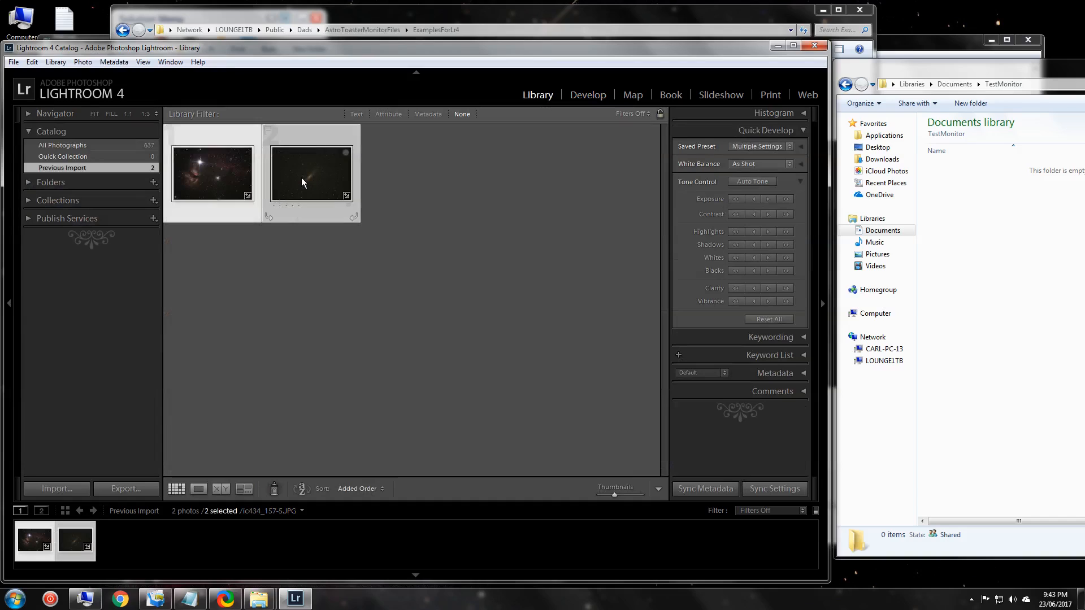
{"action": "key", "text": "Delete"}
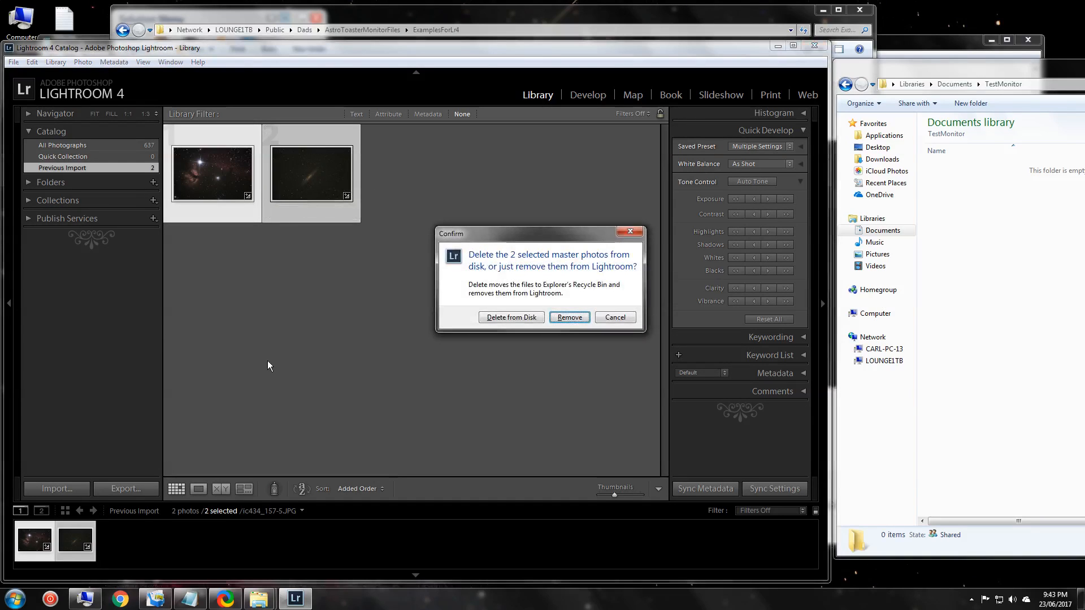
{"action": "left_click", "coordinate": [515, 318]}
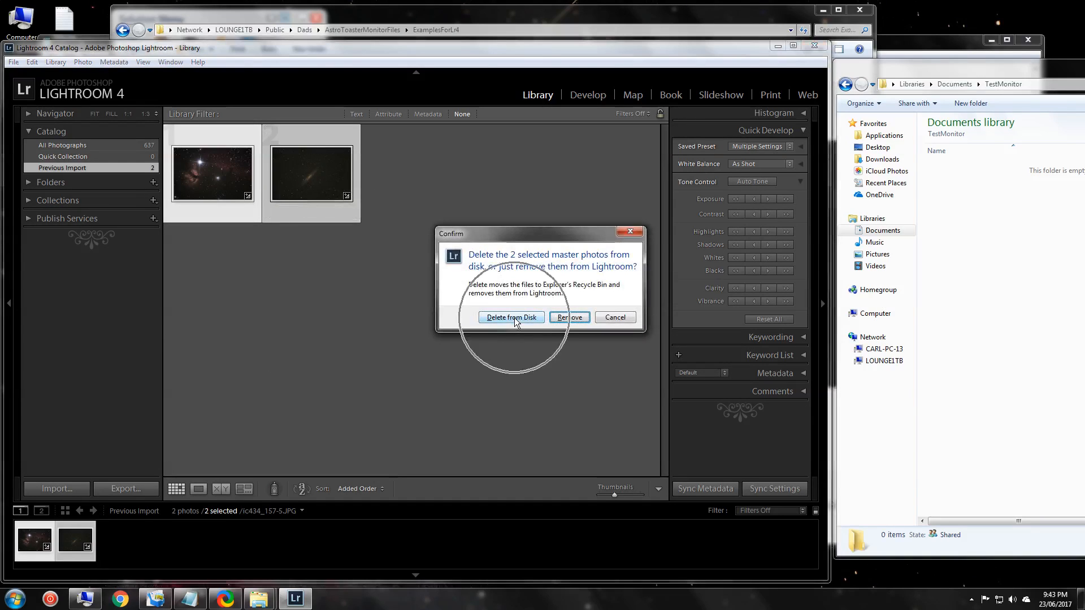
{"action": "left_click", "coordinate": [570, 318]}
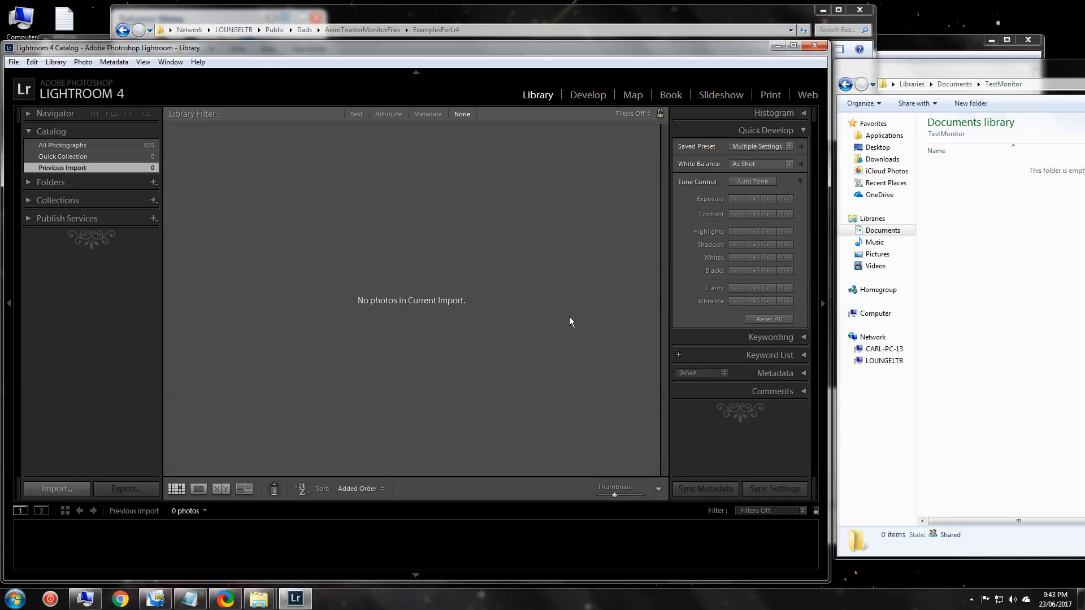
Copy ic434_157.JPG from the ExamplesForLr4 folder into the TestMonitor folder.
{"action": "left_click", "coordinate": [409, 11]}
{"action": "left_click", "coordinate": [229, 83]}
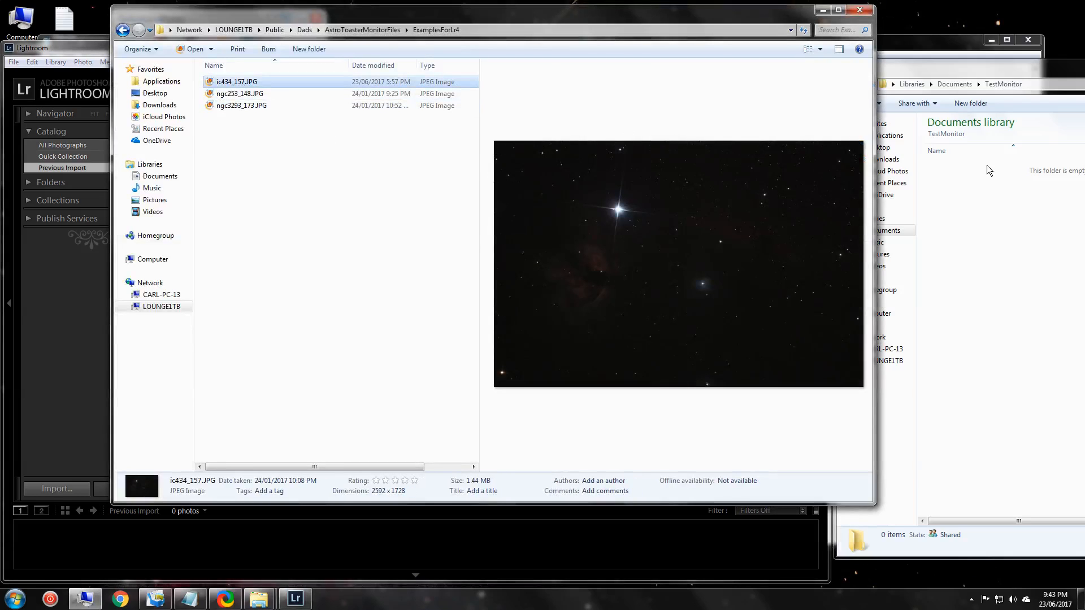
{"action": "left_click", "coordinate": [971, 69]}
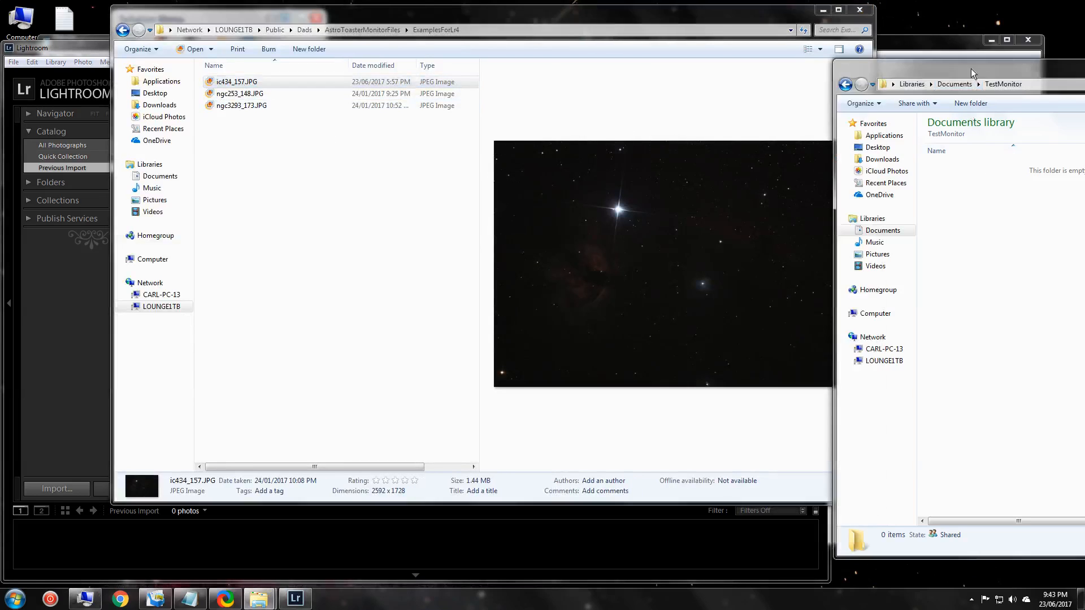
{"action": "right_click", "coordinate": [955, 209]}
{"action": "left_click", "coordinate": [985, 288]}
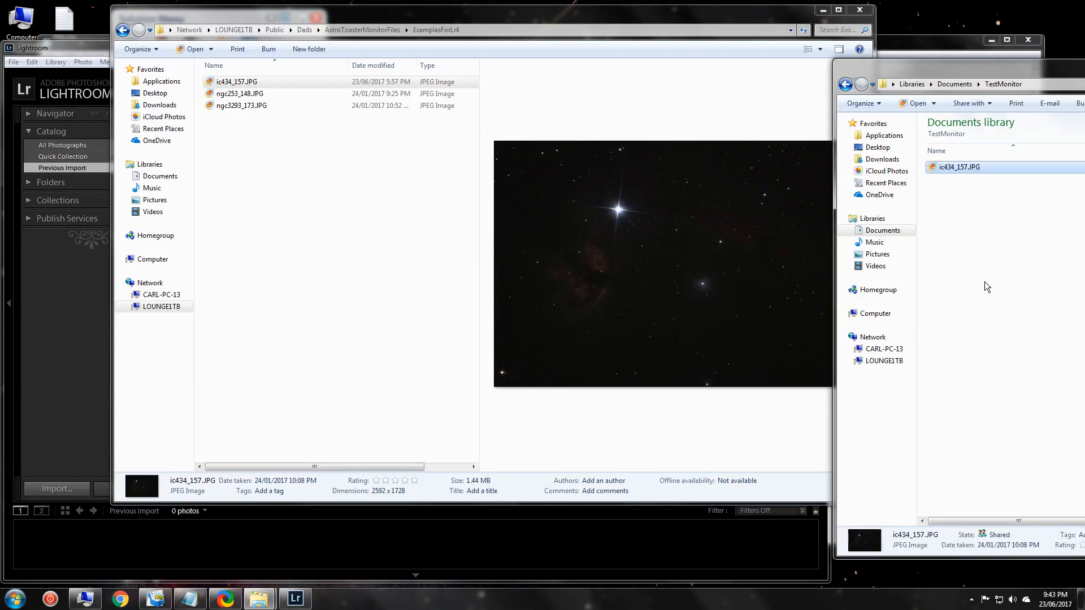
Manually import ic434_157.JPG from the TestMonitor folder into the Lightroom library as a copy.
{"action": "left_click", "coordinate": [62, 49]}
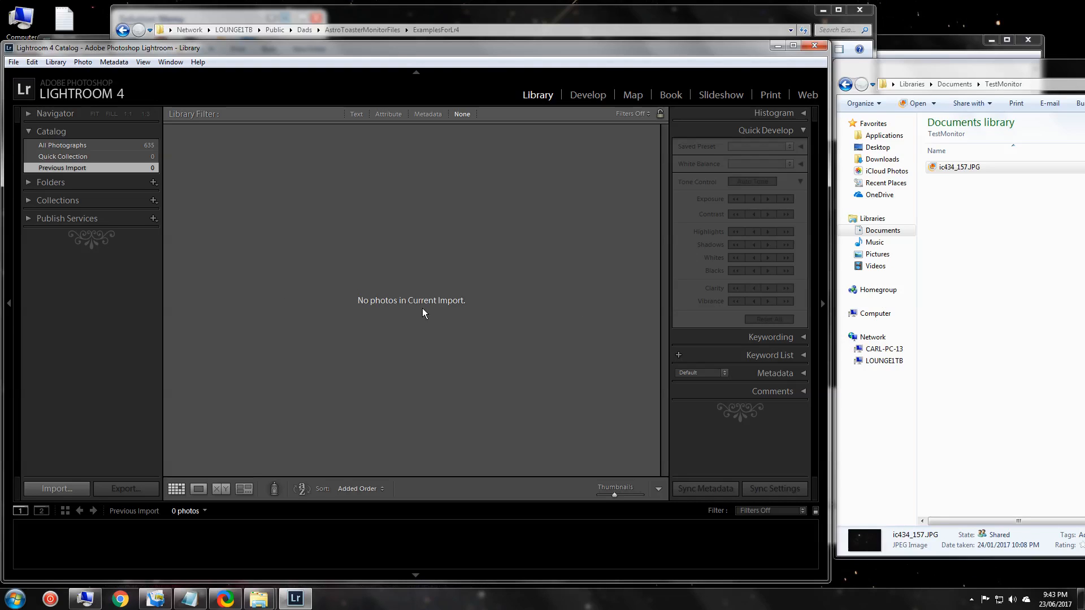
{"action": "left_click_drag", "start_coordinate": [949, 165], "coordinate": [505, 204]}
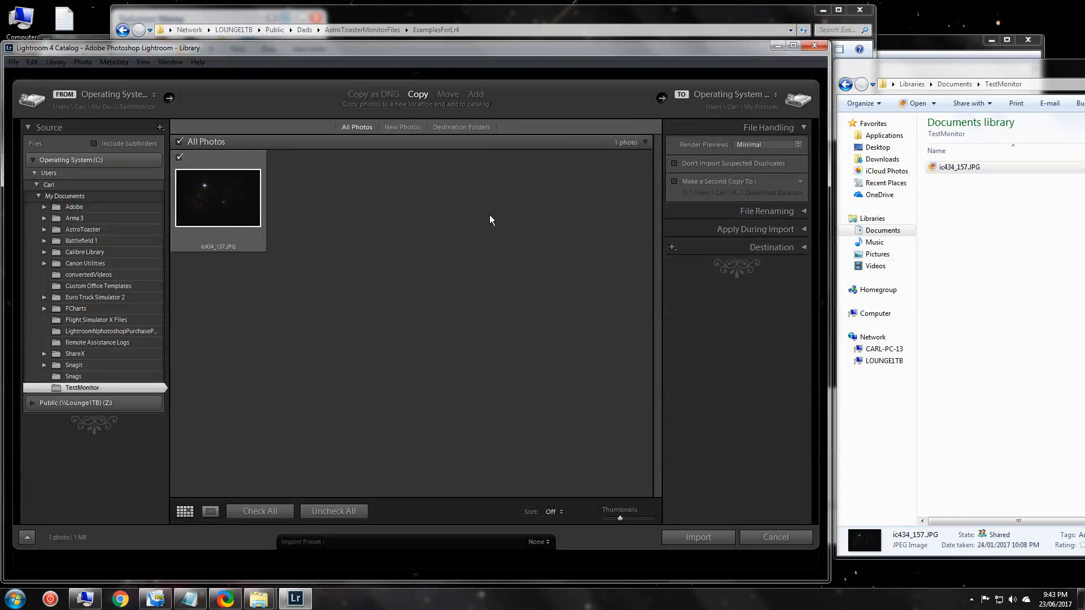
{"action": "key", "text": "ctrl"}
{"action": "key", "text": "ctrl"}
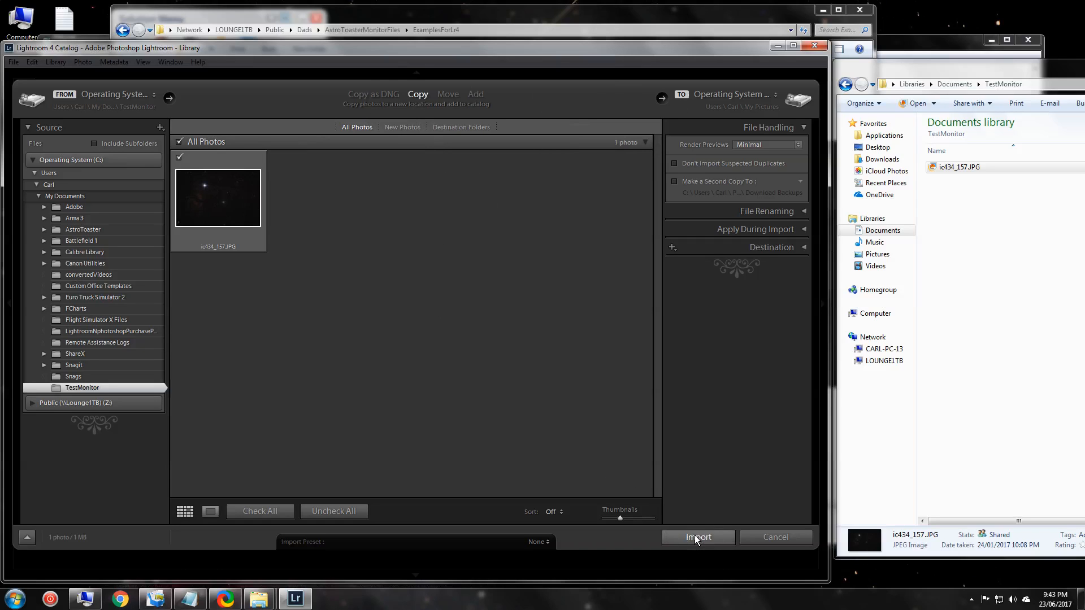
{"action": "left_click", "coordinate": [696, 538]}
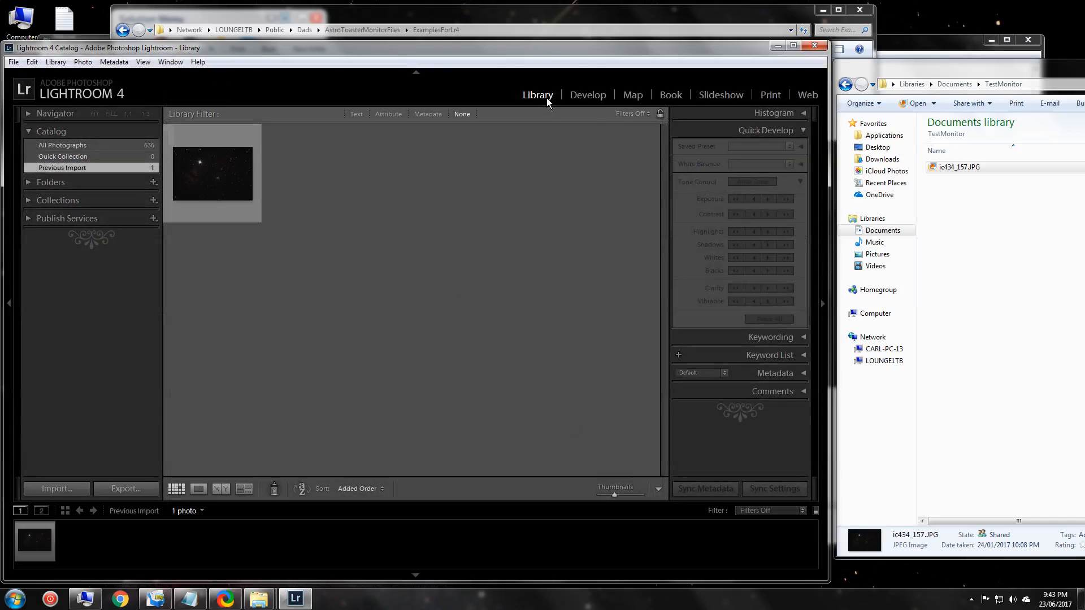
{"action": "key", "text": "ctrl"}
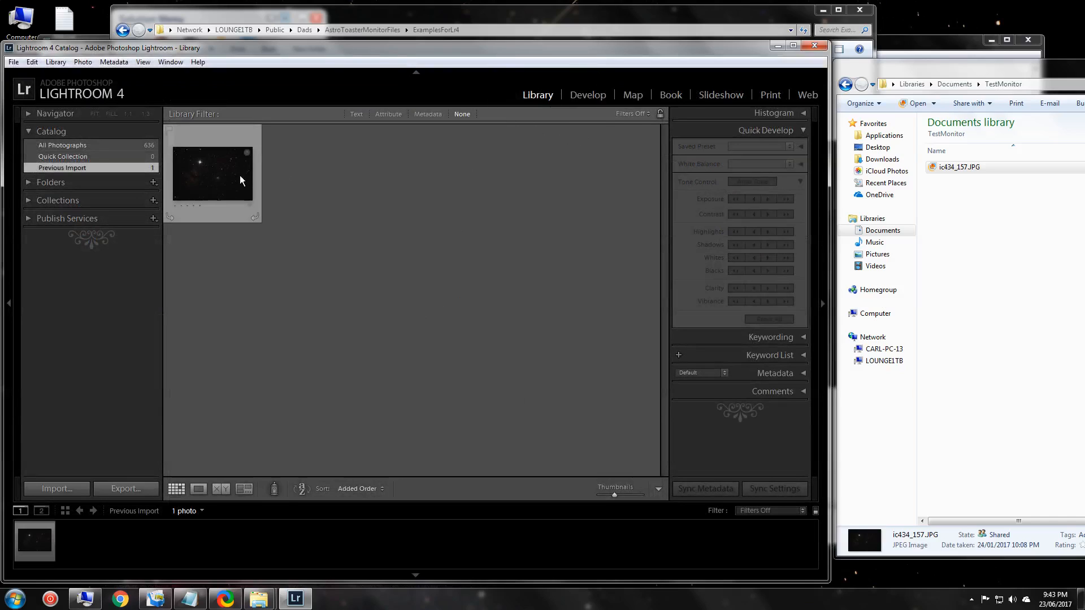
{"action": "key", "text": "ctrl"}
Compare the source ic434_157.JPG with the imported copy, open the copy in Loupe view and apply the Auto Tone general preset.
{"action": "left_click", "coordinate": [358, 18]}
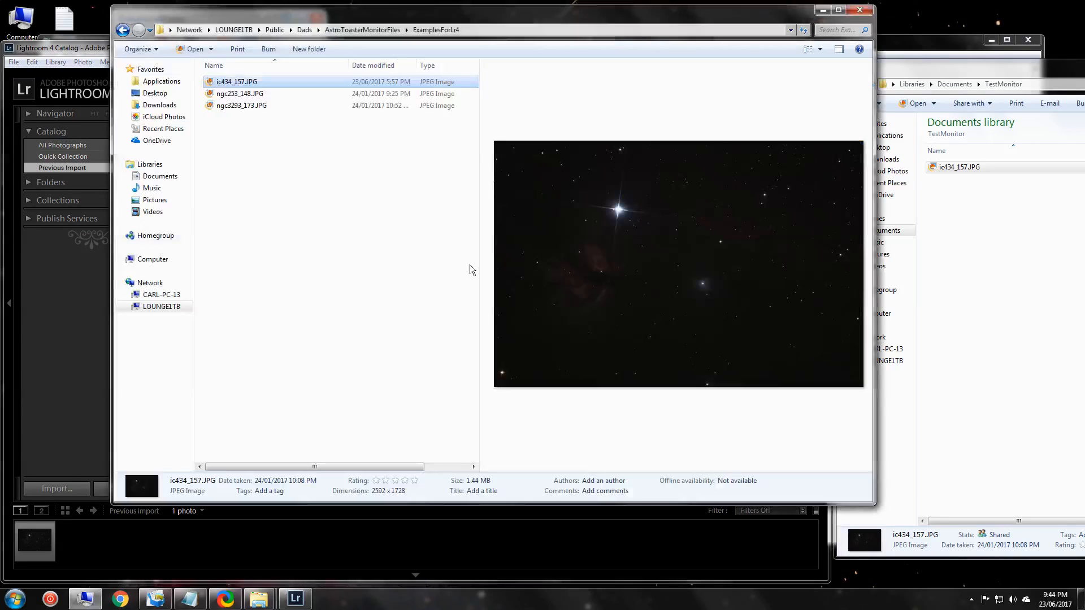
{"action": "left_click", "coordinate": [93, 49]}
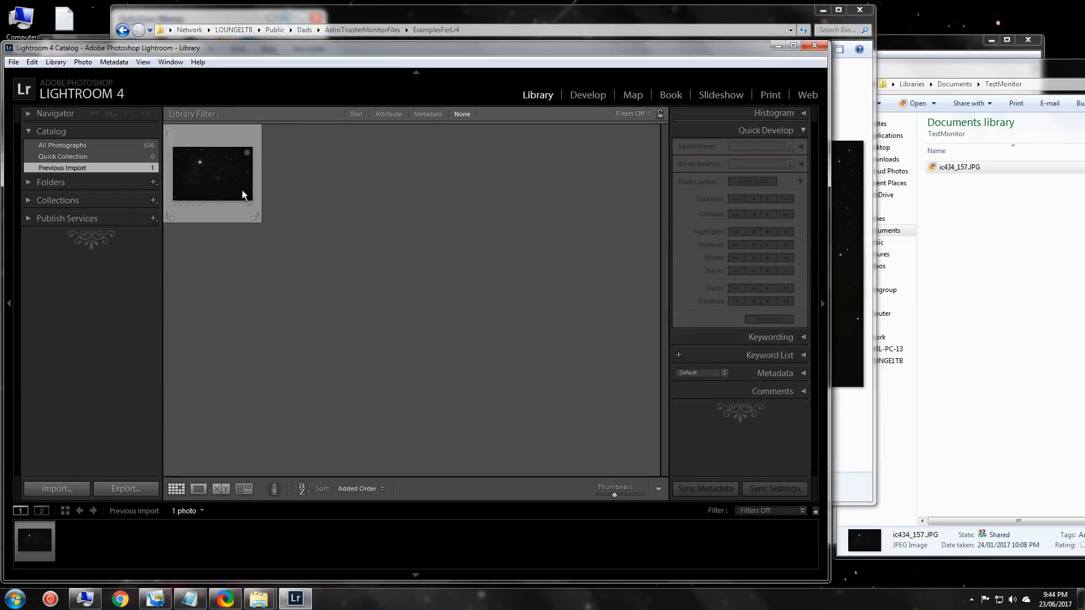
{"action": "double_click", "coordinate": [227, 168]}
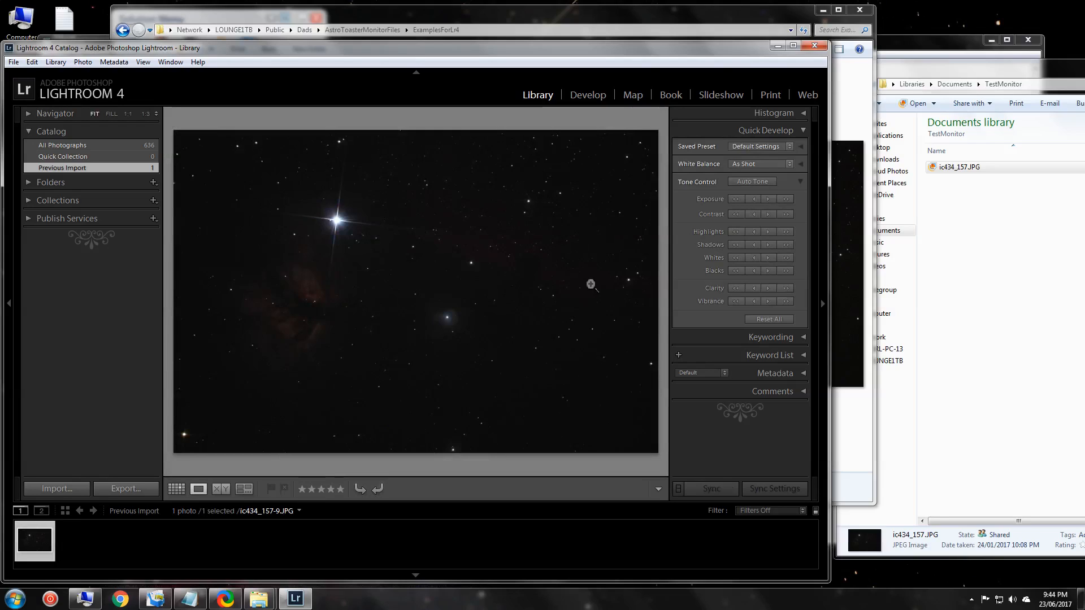
{"action": "left_click", "coordinate": [711, 147]}
{"action": "left_click", "coordinate": [787, 146]}
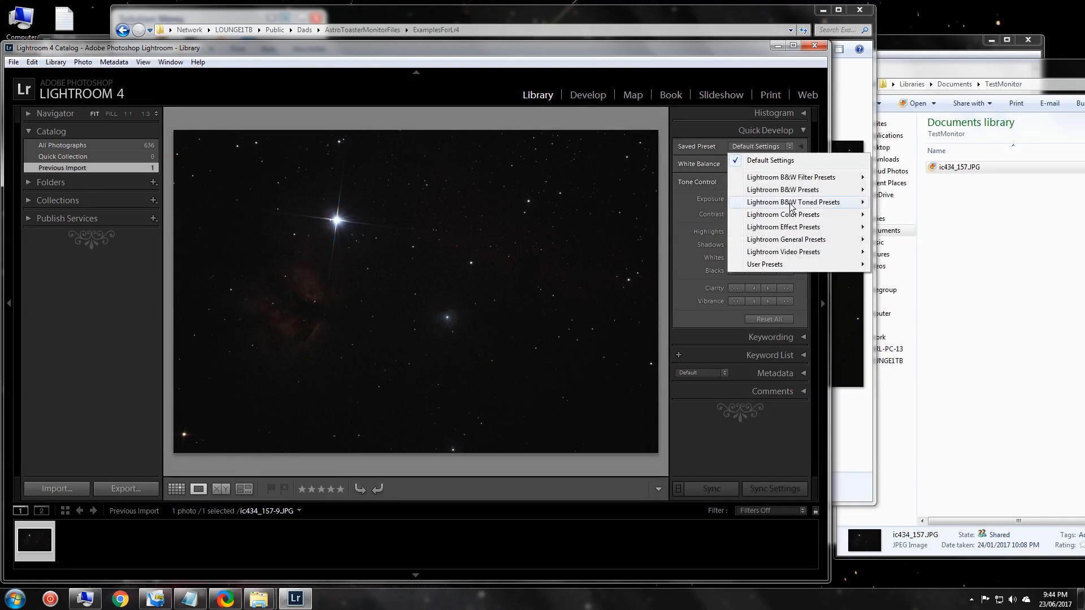
{"action": "mouse_move", "coordinate": [794, 240]}
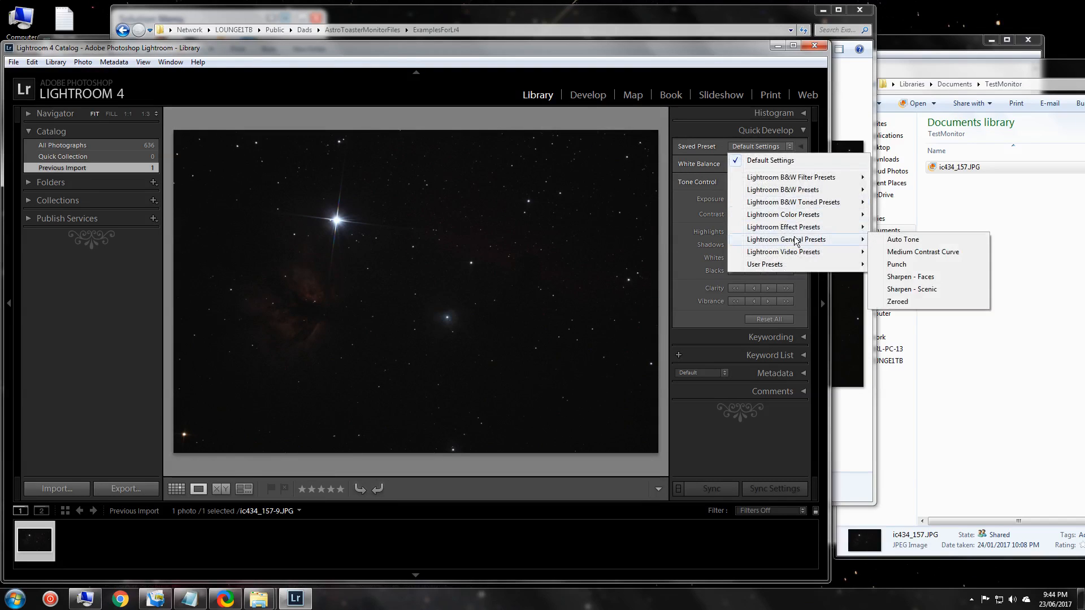
{"action": "left_click", "coordinate": [898, 242]}
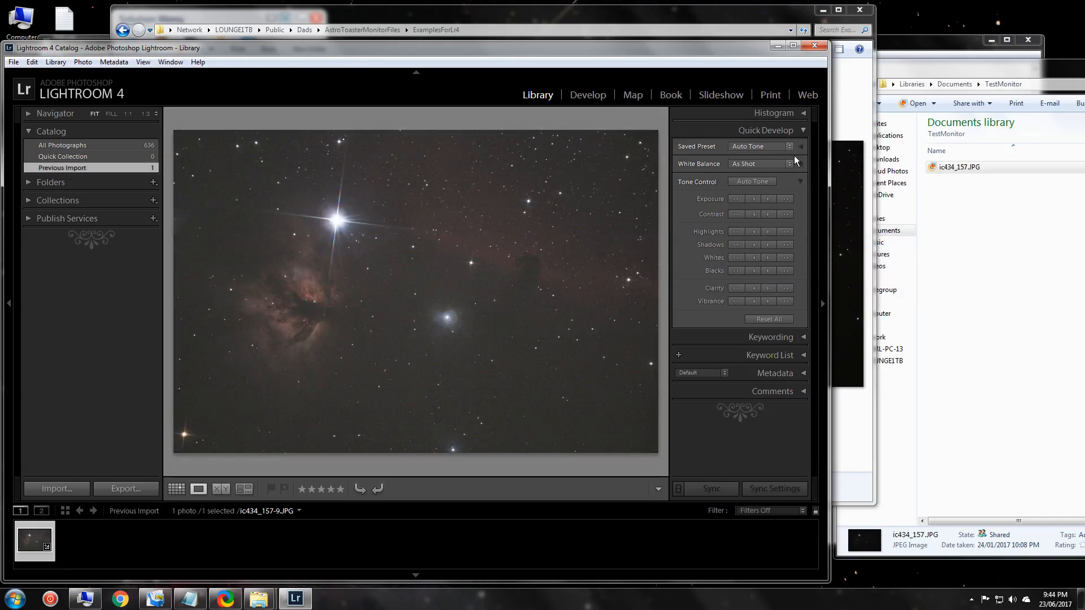
Add the Medium Contrast Curve and Punch general presets to the imported photo.
{"action": "left_click", "coordinate": [789, 146]}
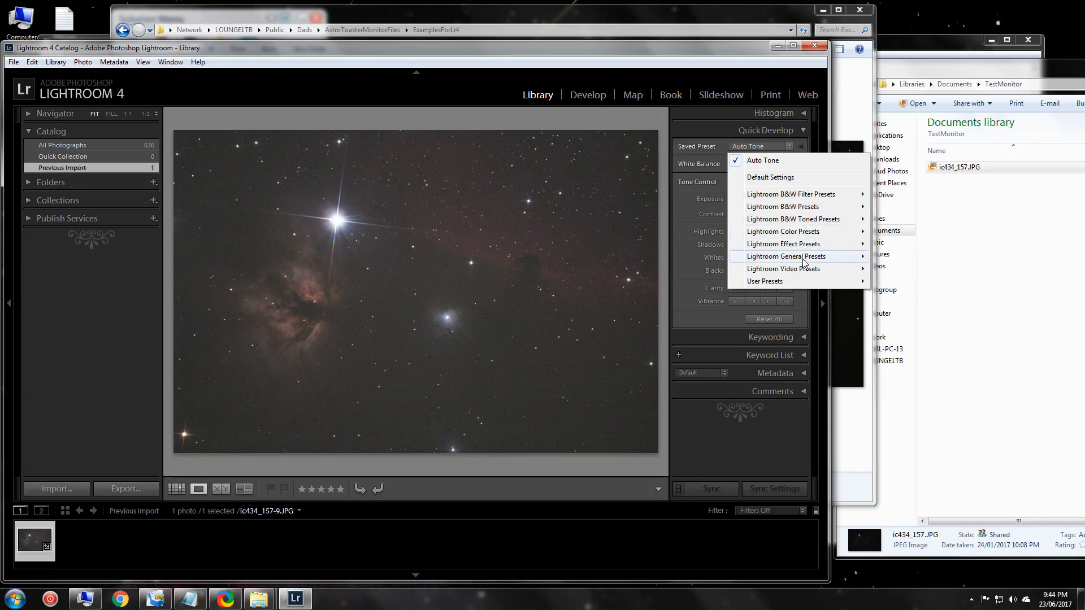
{"action": "mouse_move", "coordinate": [804, 261]}
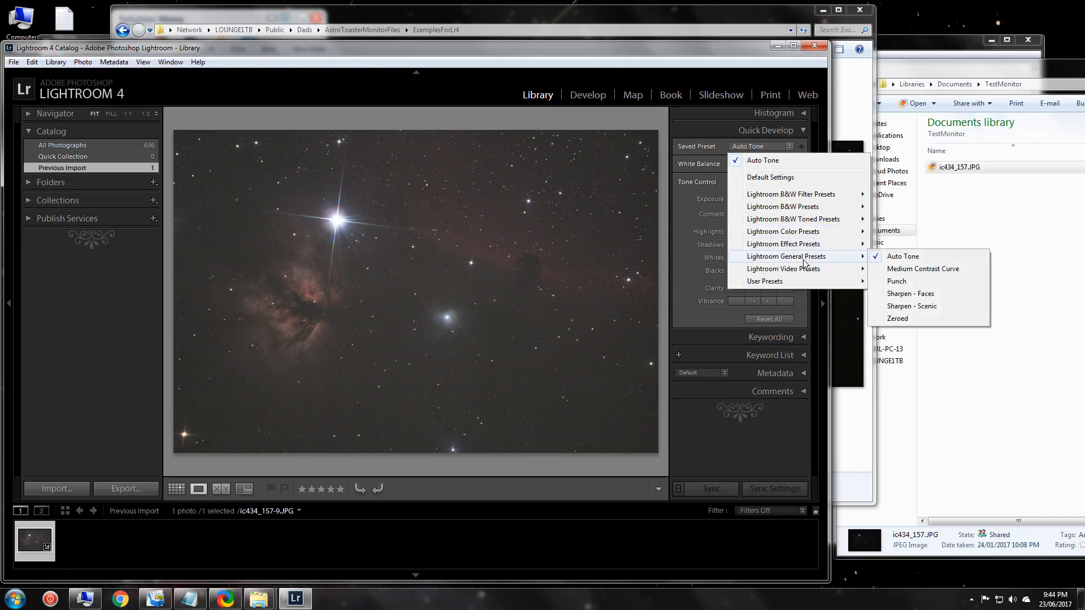
{"action": "left_click", "coordinate": [907, 269]}
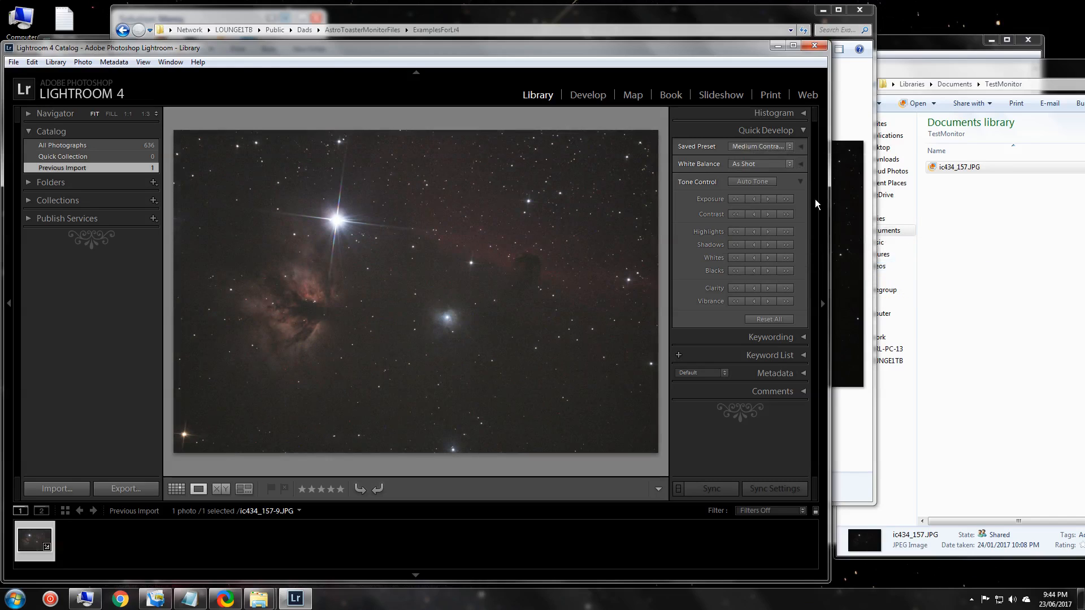
{"action": "left_click", "coordinate": [790, 147]}
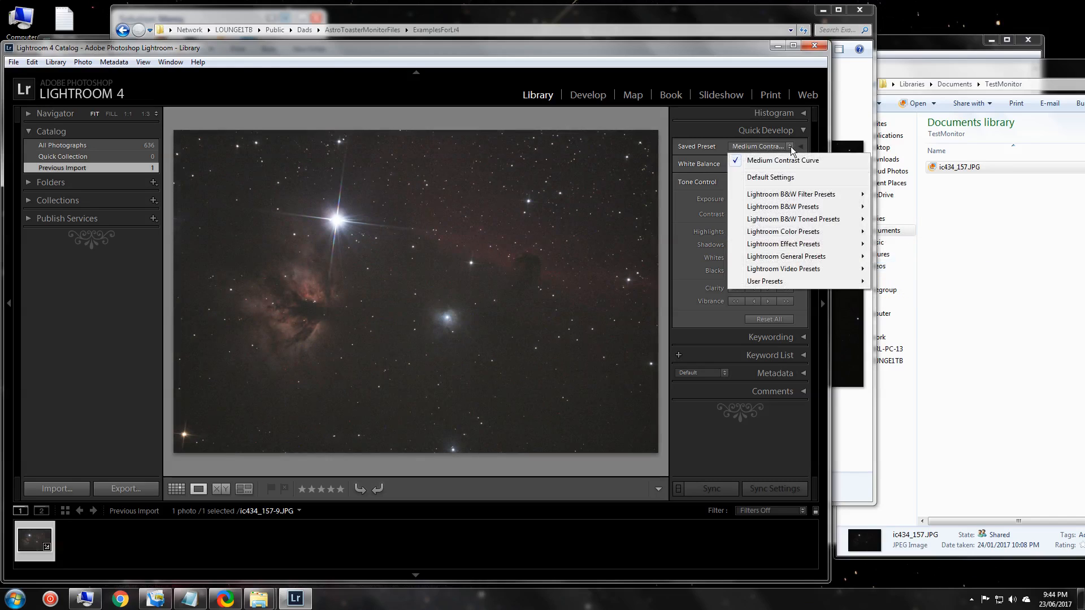
{"action": "mouse_move", "coordinate": [859, 264]}
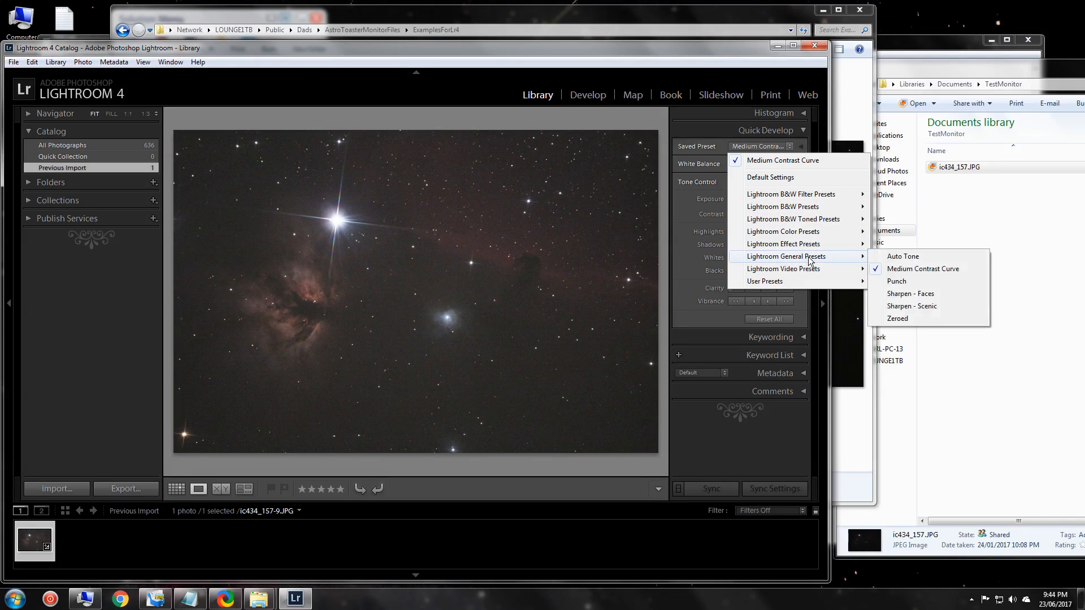
{"action": "left_click", "coordinate": [897, 282]}
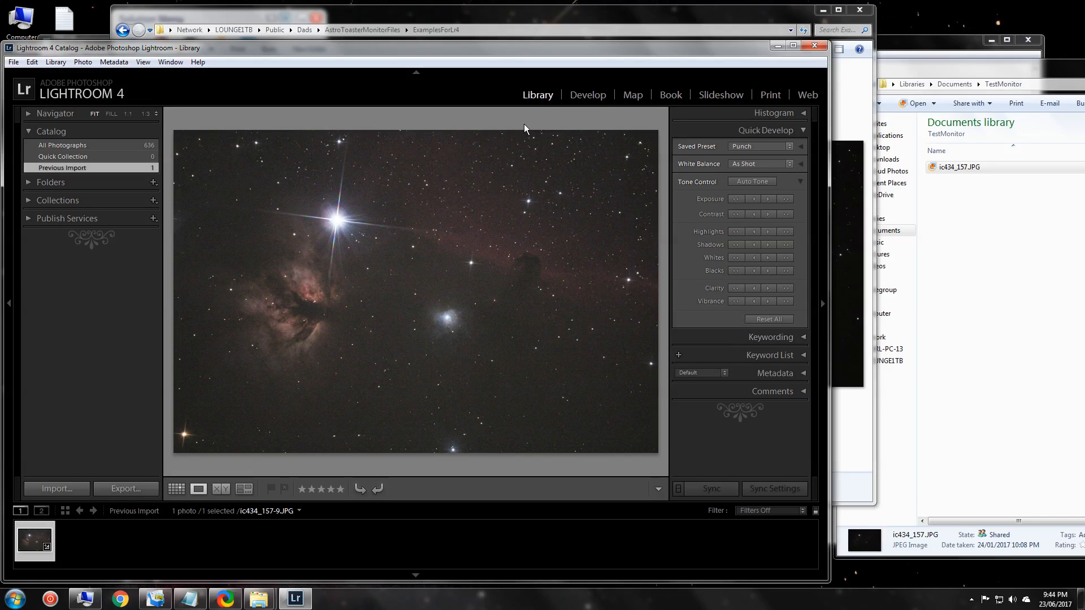
Create a develop preset named LrStdPresets2 in the User Presets folder from the photo's current settings, with Auto Tone included.
{"action": "left_click", "coordinate": [601, 101]}
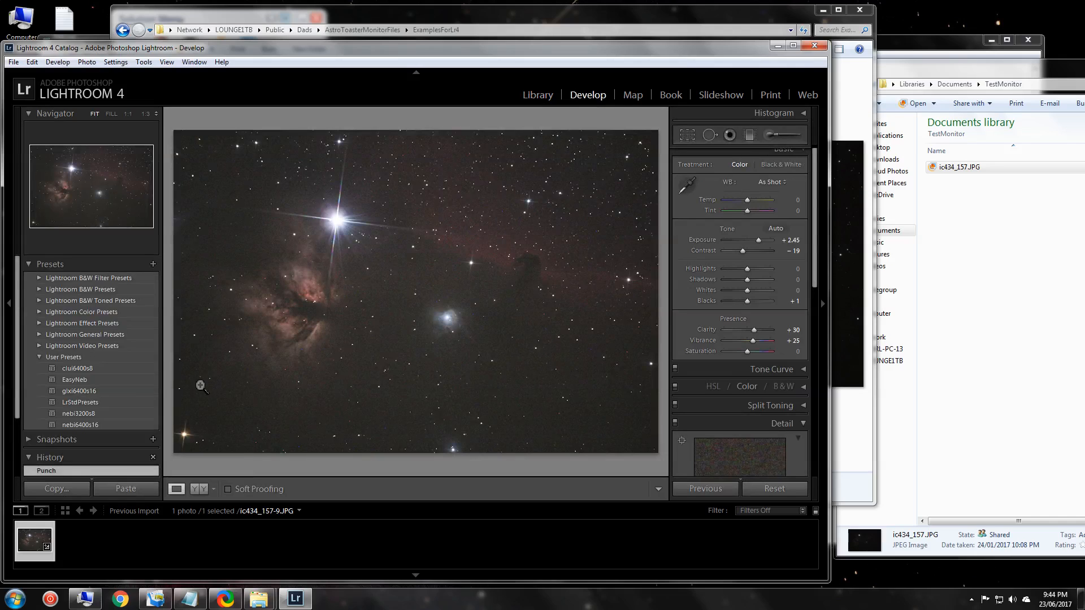
{"action": "left_click", "coordinate": [152, 264]}
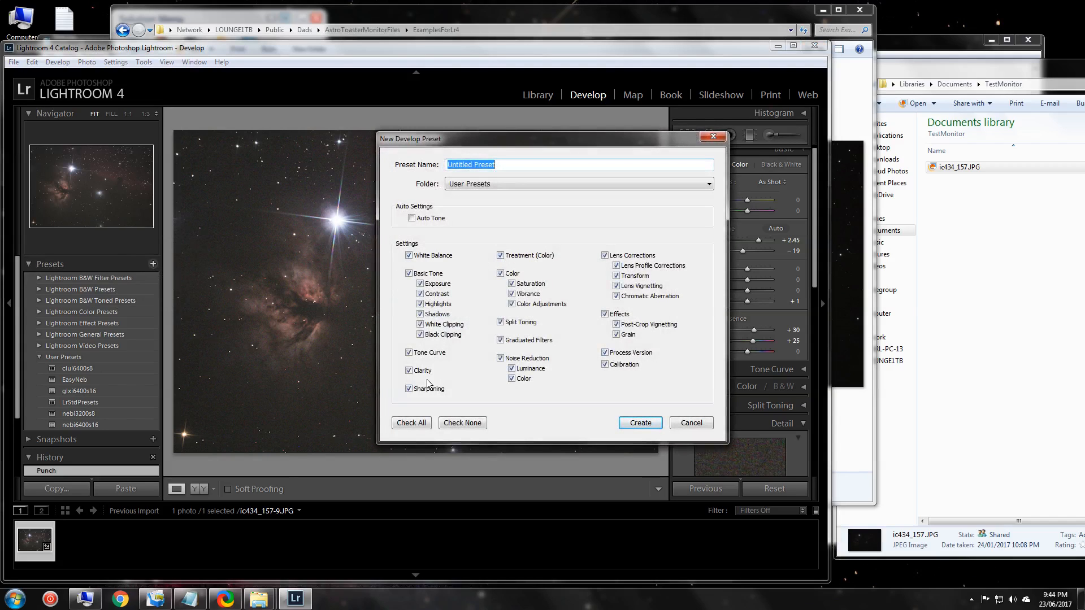
{"action": "left_click", "coordinate": [412, 220]}
{"action": "key", "text": "ctrl"}
{"action": "key", "text": "ctrl"}
{"action": "type", "text": "LrStdPresets2"}
{"action": "left_click", "coordinate": [639, 424]}
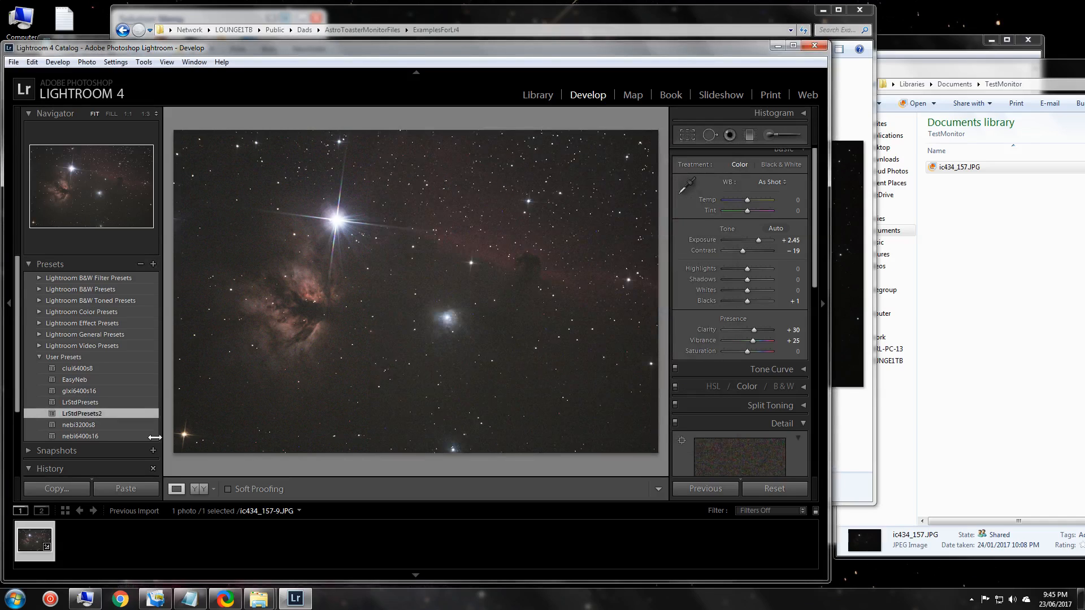
Mark the LrStdPresets2 user preset as the one applied on import.
{"action": "left_click", "coordinate": [100, 415]}
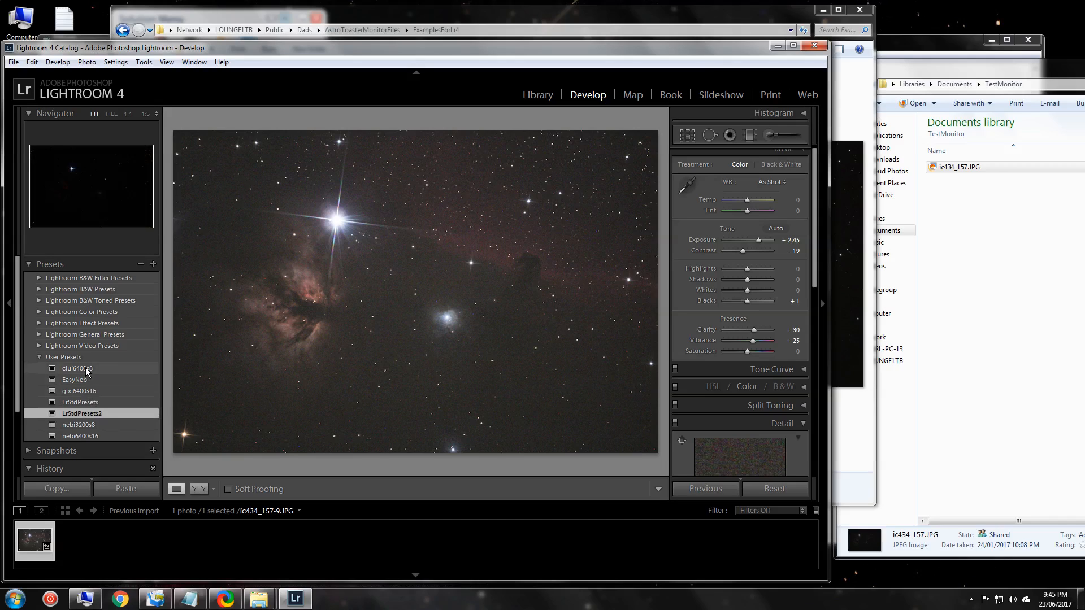
{"action": "right_click", "coordinate": [87, 415]}
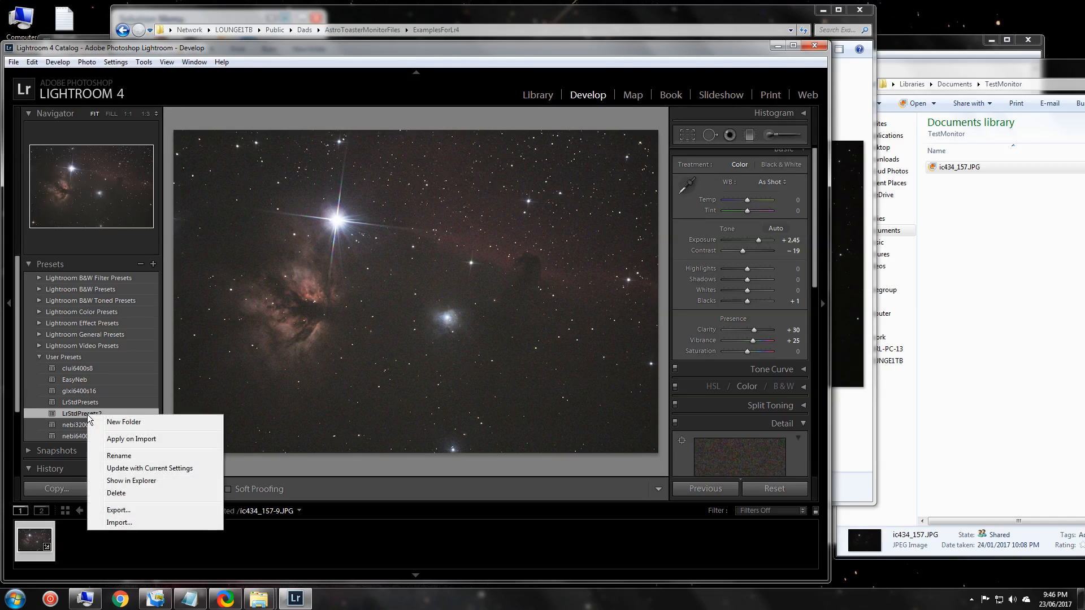
{"action": "left_click", "coordinate": [117, 440]}
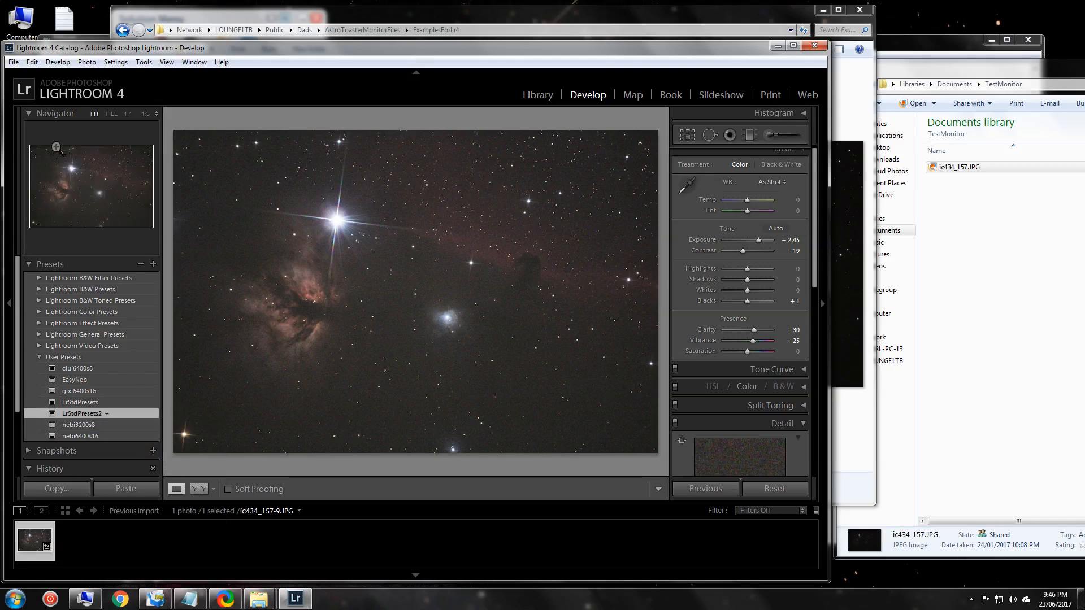
Enable auto import for the TestMonitor watched folder with LrStdPresets2 as its Develop Settings.
{"action": "left_click", "coordinate": [14, 63]}
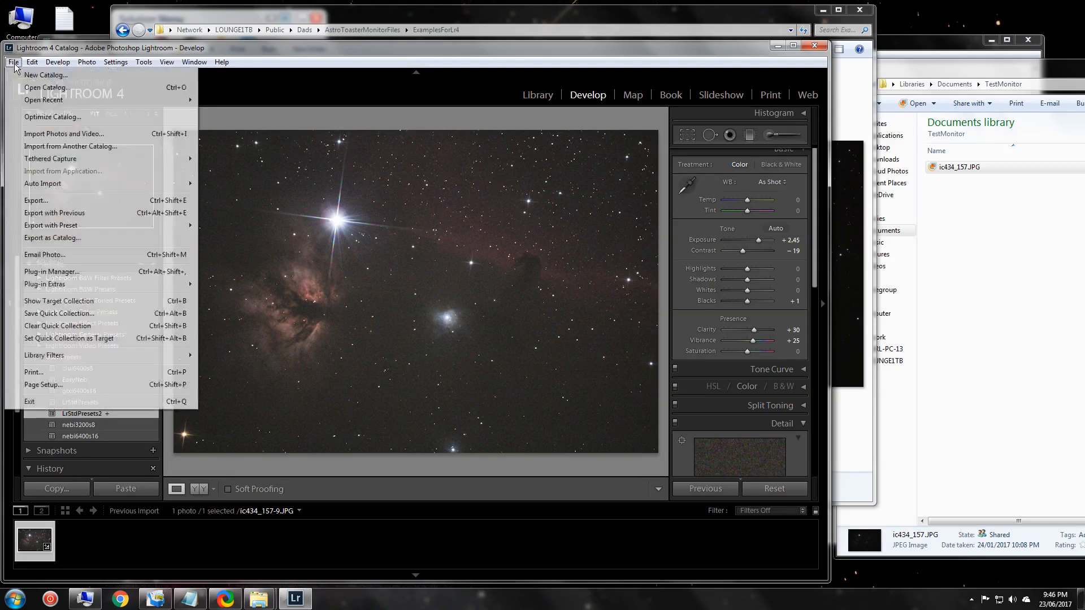
{"action": "mouse_move", "coordinate": [58, 186]}
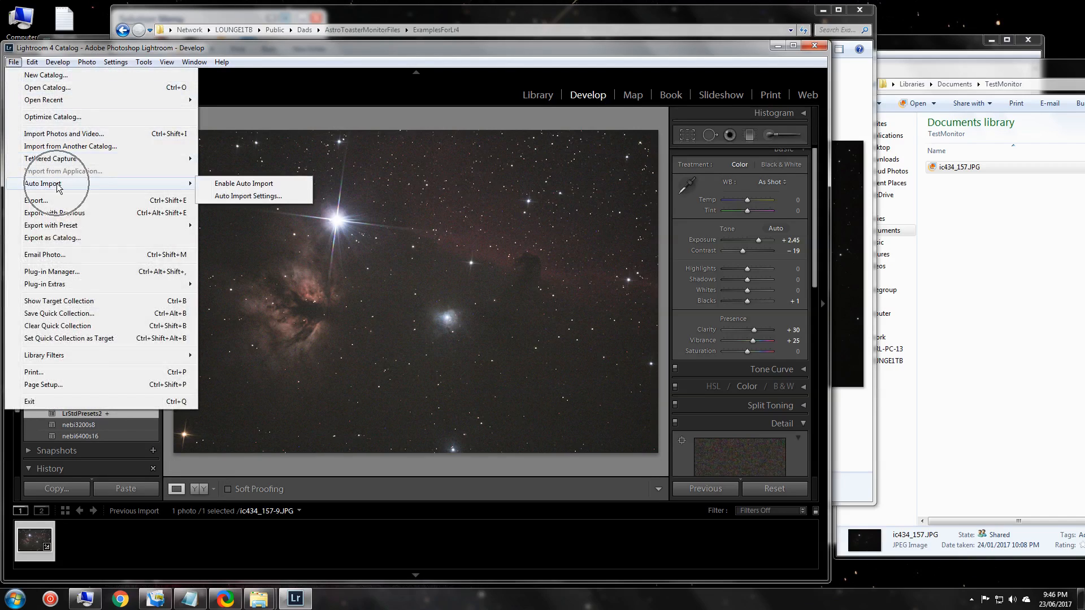
{"action": "left_click", "coordinate": [237, 196]}
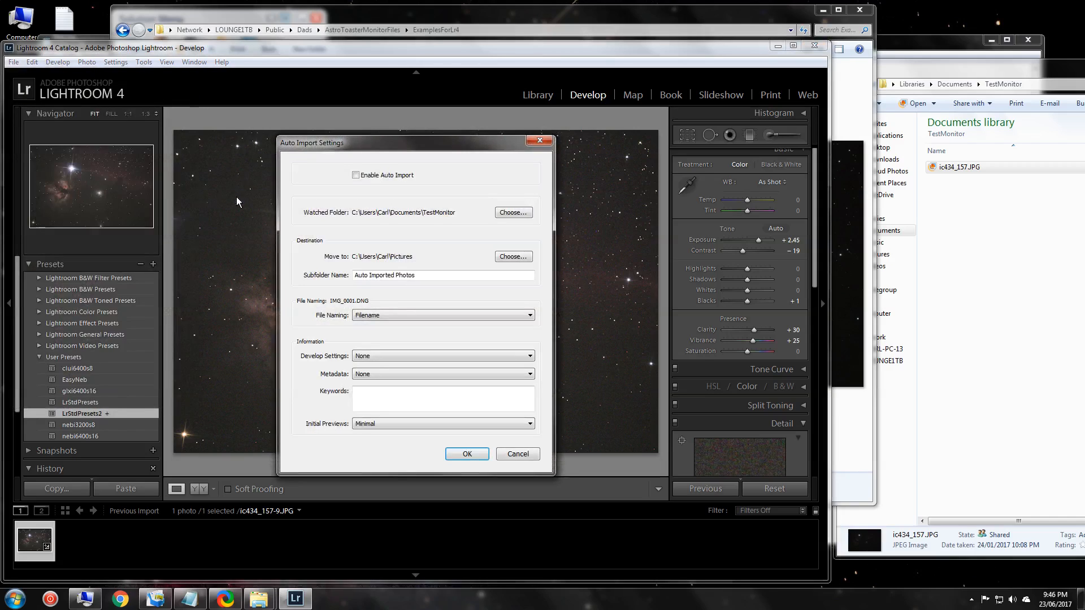
{"action": "left_click", "coordinate": [356, 176]}
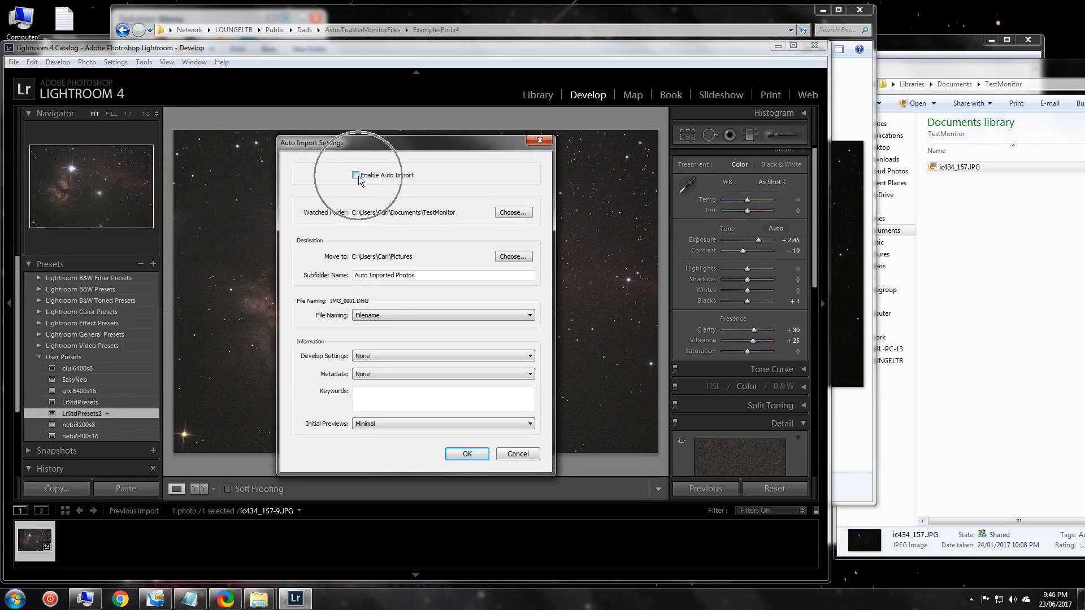
{"action": "left_click", "coordinate": [387, 215]}
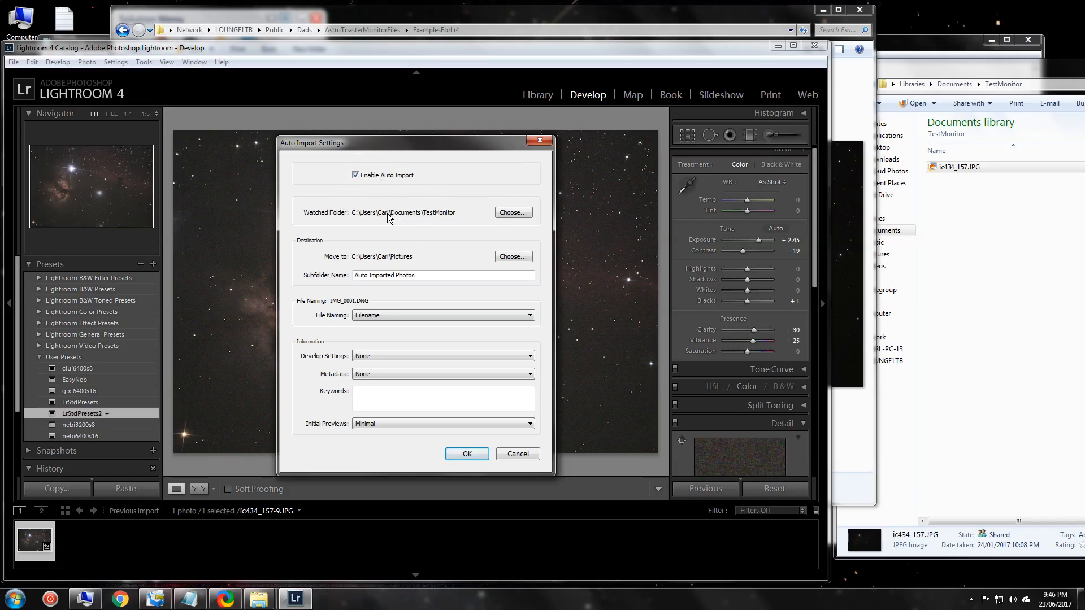
{"action": "left_click", "coordinate": [410, 275]}
{"action": "left_click", "coordinate": [531, 357]}
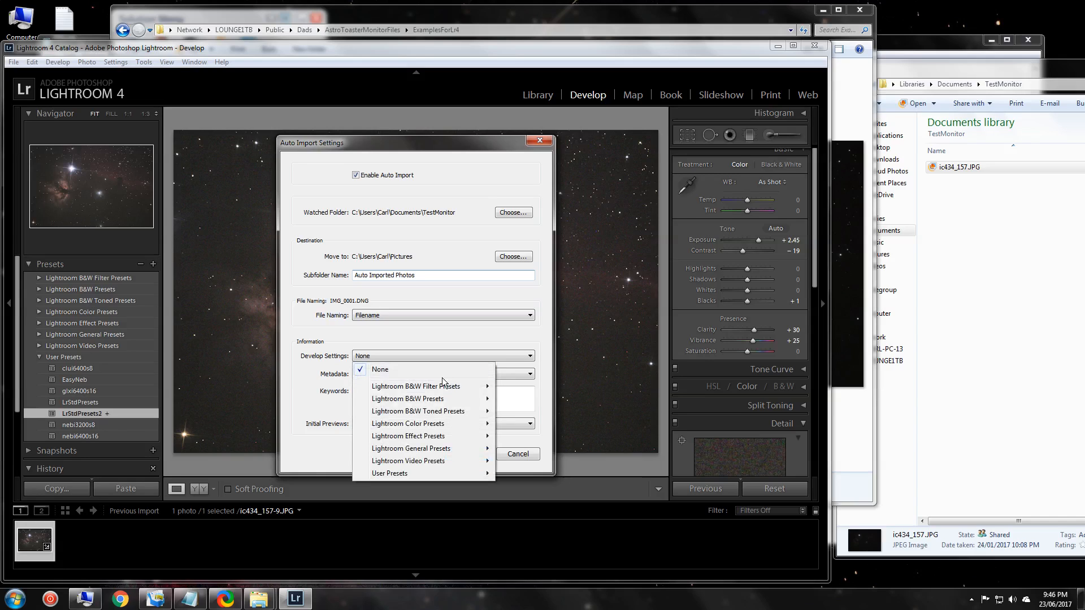
{"action": "left_click", "coordinate": [394, 475]}
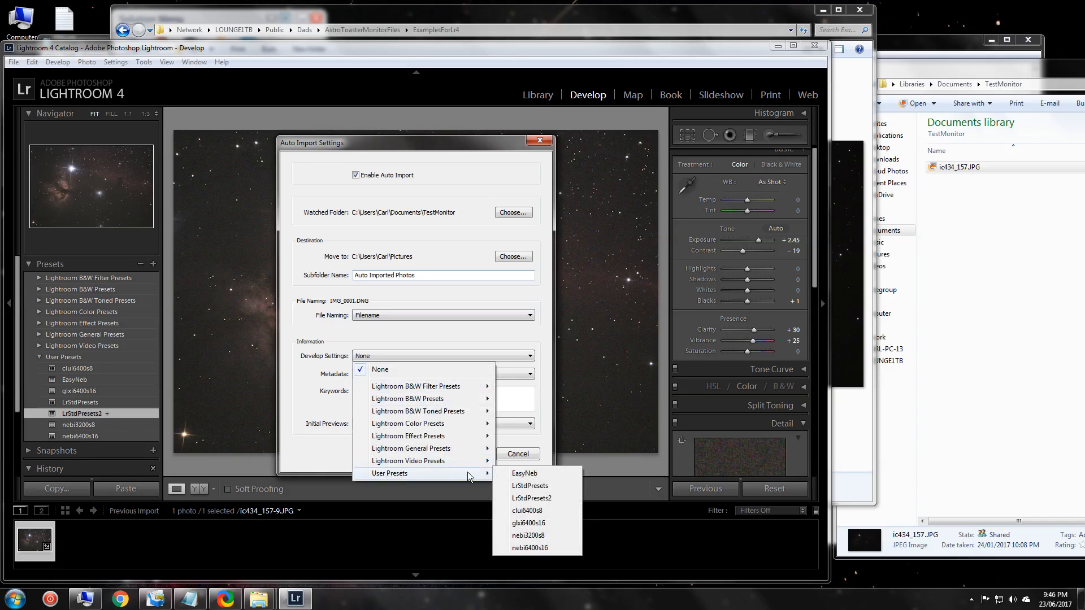
{"action": "left_click", "coordinate": [550, 500]}
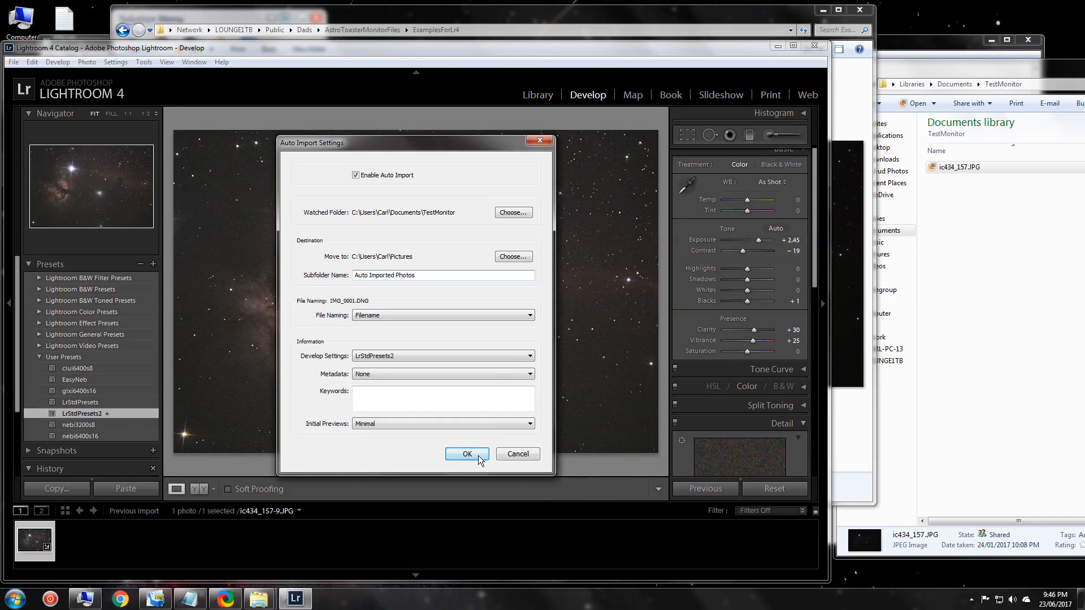
{"action": "left_click", "coordinate": [478, 456]}
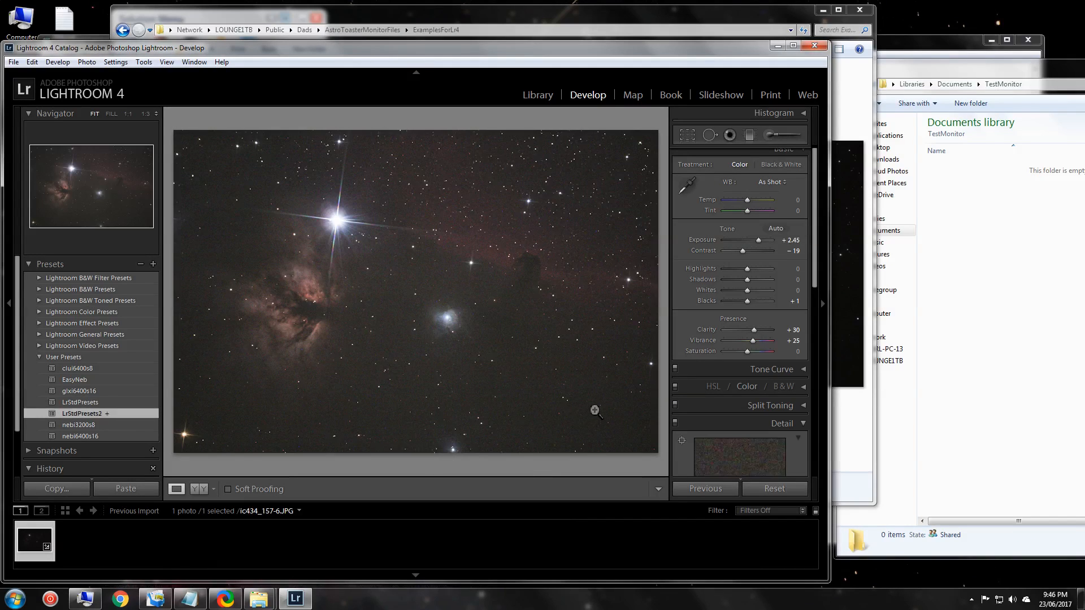
{"action": "left_click", "coordinate": [950, 180]}
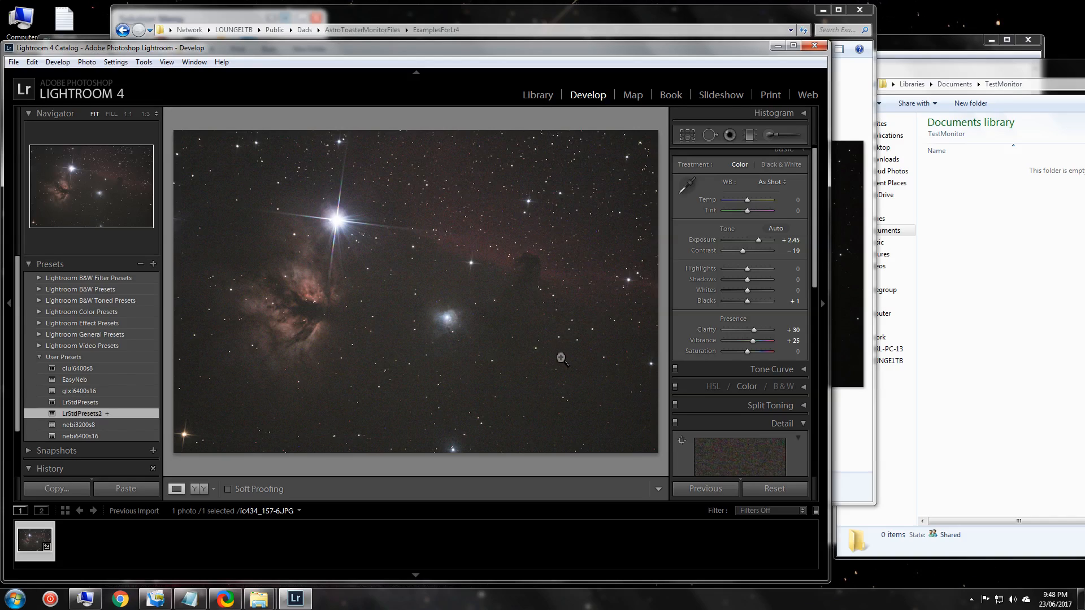
{"action": "left_click", "coordinate": [455, 328]}
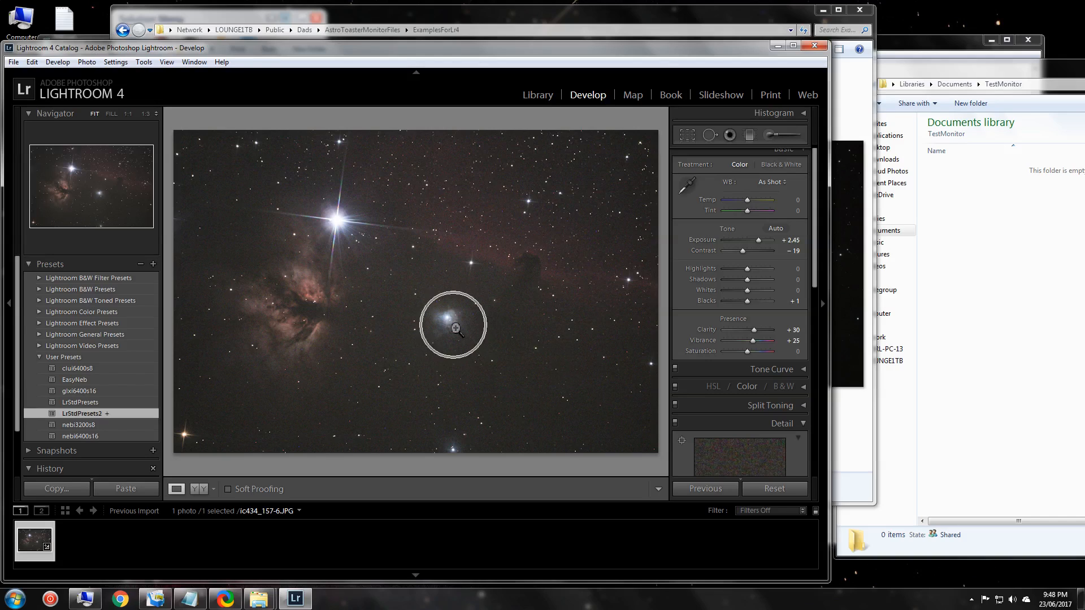
{"action": "left_click", "coordinate": [457, 449]}
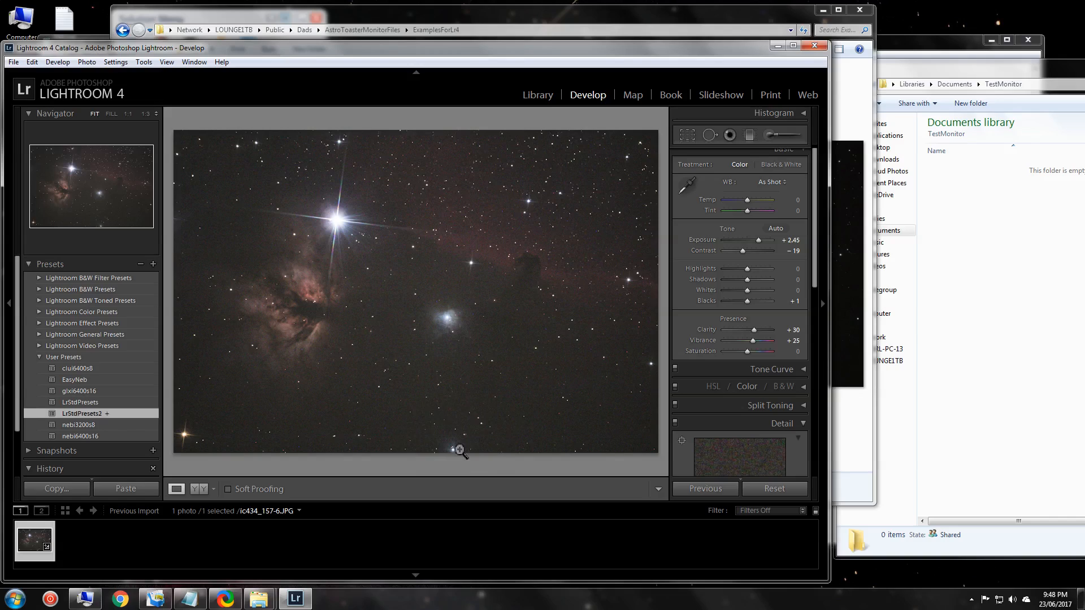
{"action": "left_click", "coordinate": [325, 256]}
Locate the manual Lens Vignetting settings under Lens Corrections for the auto-imported photo.
{"action": "left_click_drag", "start_coordinate": [814, 195], "coordinate": [826, 304]}
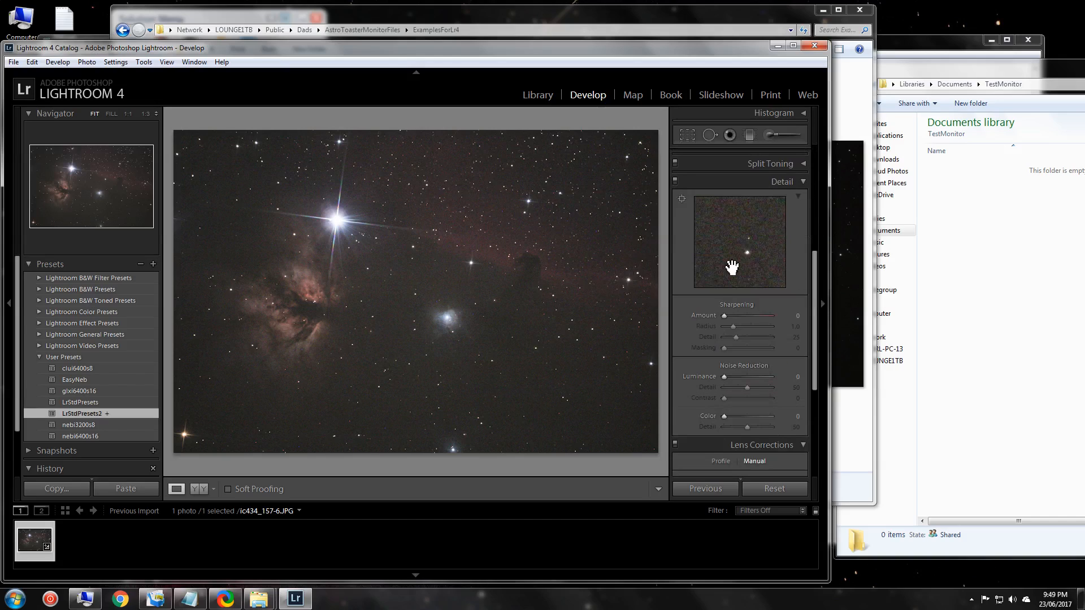
{"action": "left_click_drag", "start_coordinate": [813, 273], "coordinate": [819, 348]}
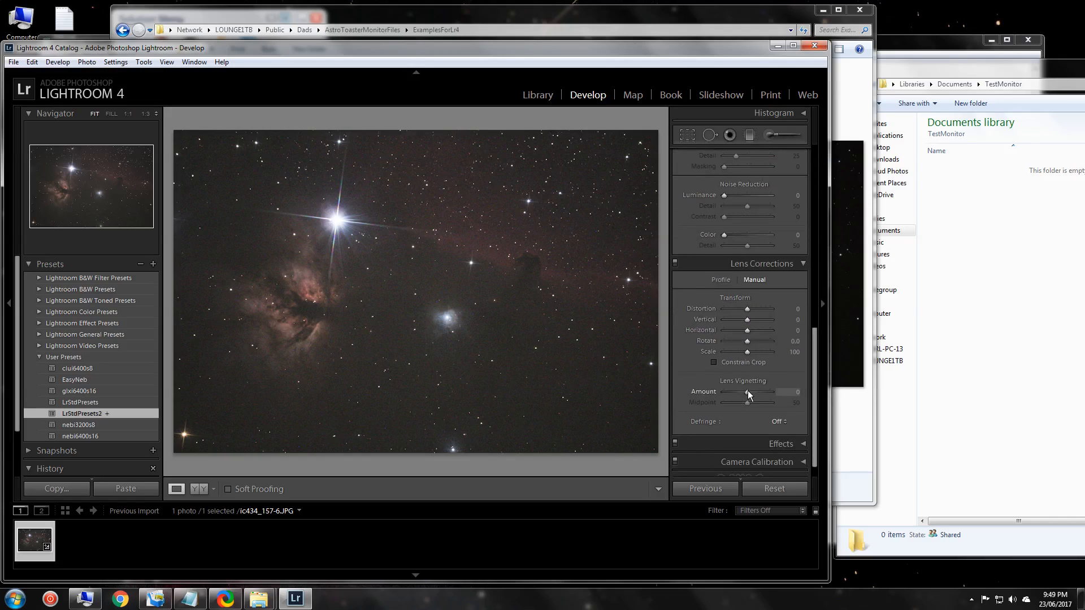